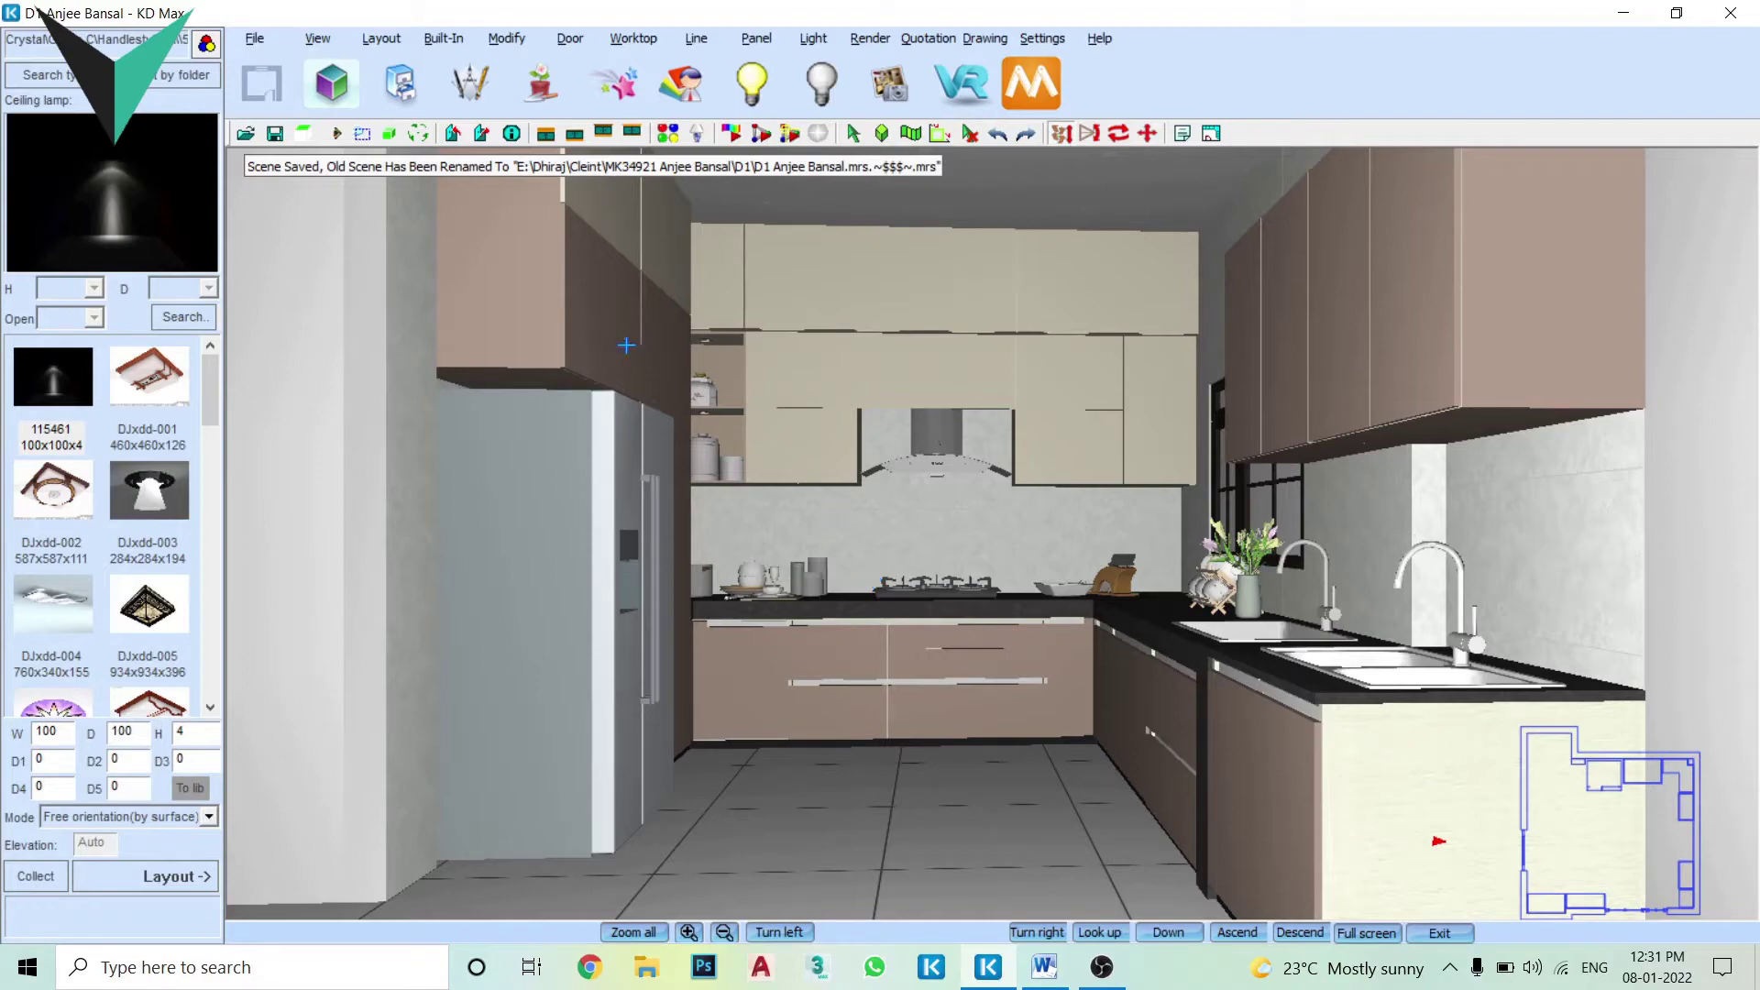
Walk forward and turn left until the fridge and its neighbouring tall cabinets fill the view
key(Up)
key(Up)
key(Left)
key(Left)
key(Up)
key(Right)
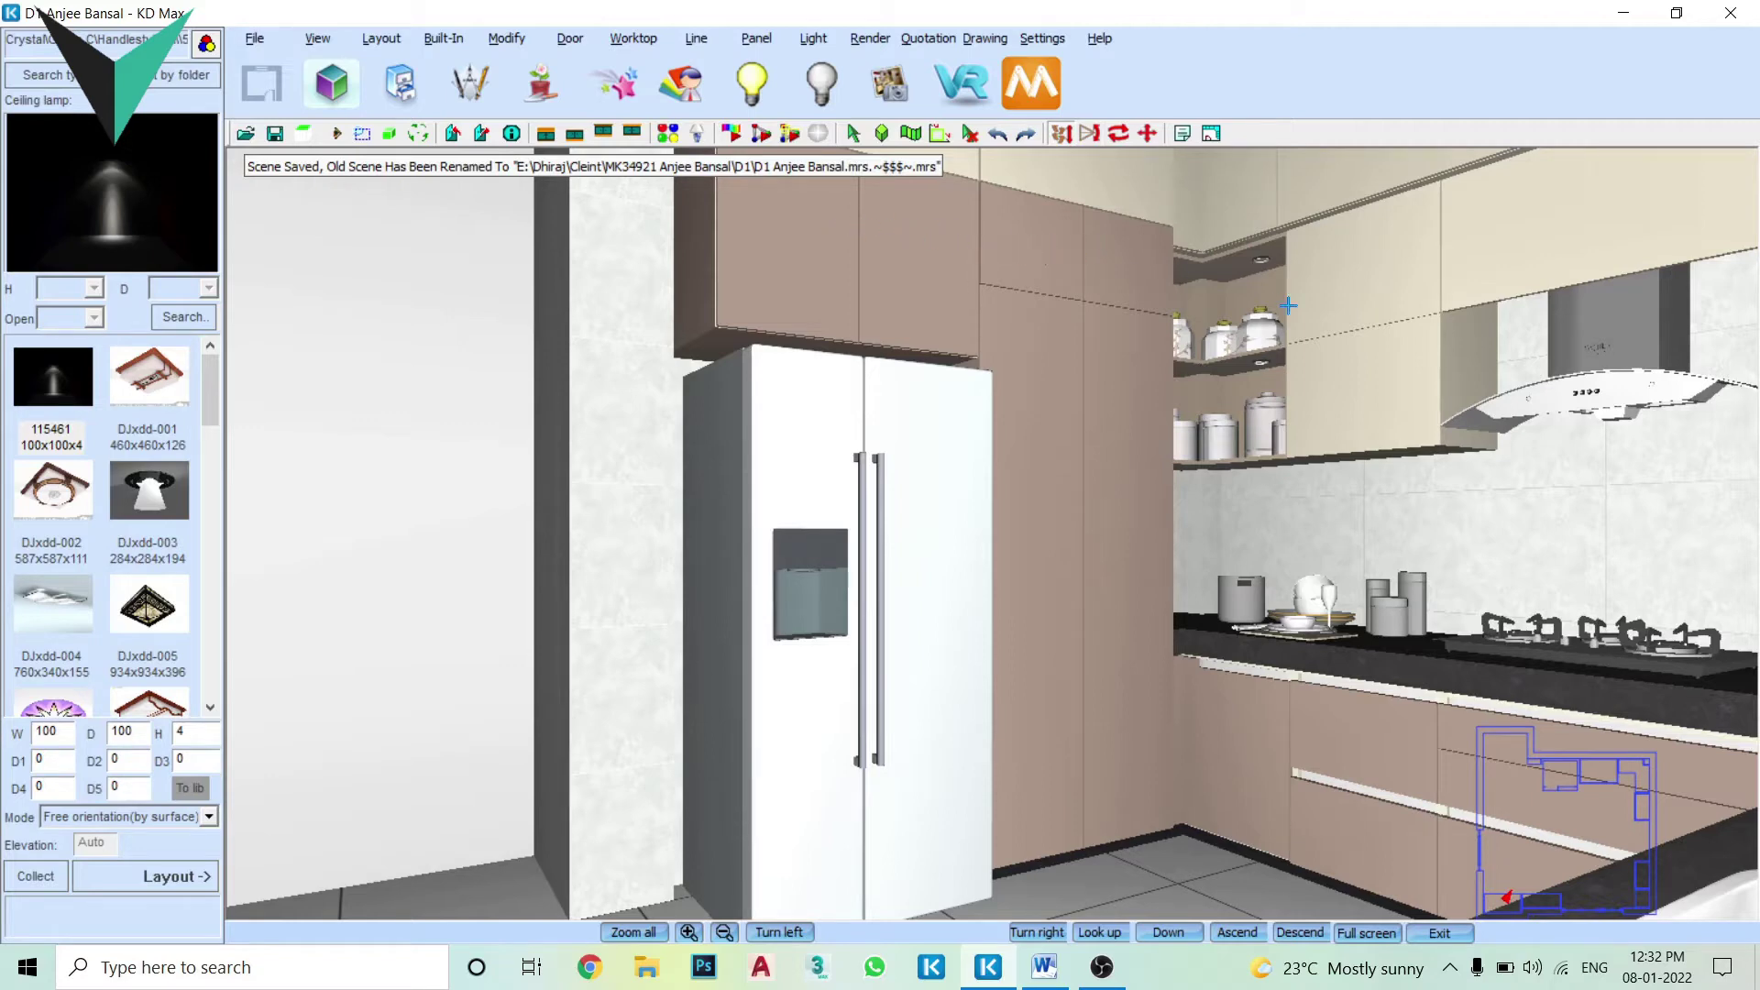
Turn from the fridge to face the hob and curved chimney wall, then move closer
mouse_move(1301, 353)
mouse_down()
mouse_move(736, 460)
mouse_move(833, 465)
mouse_move(1096, 547)
mouse_move(1041, 559)
mouse_move(1041, 511)
mouse_up()
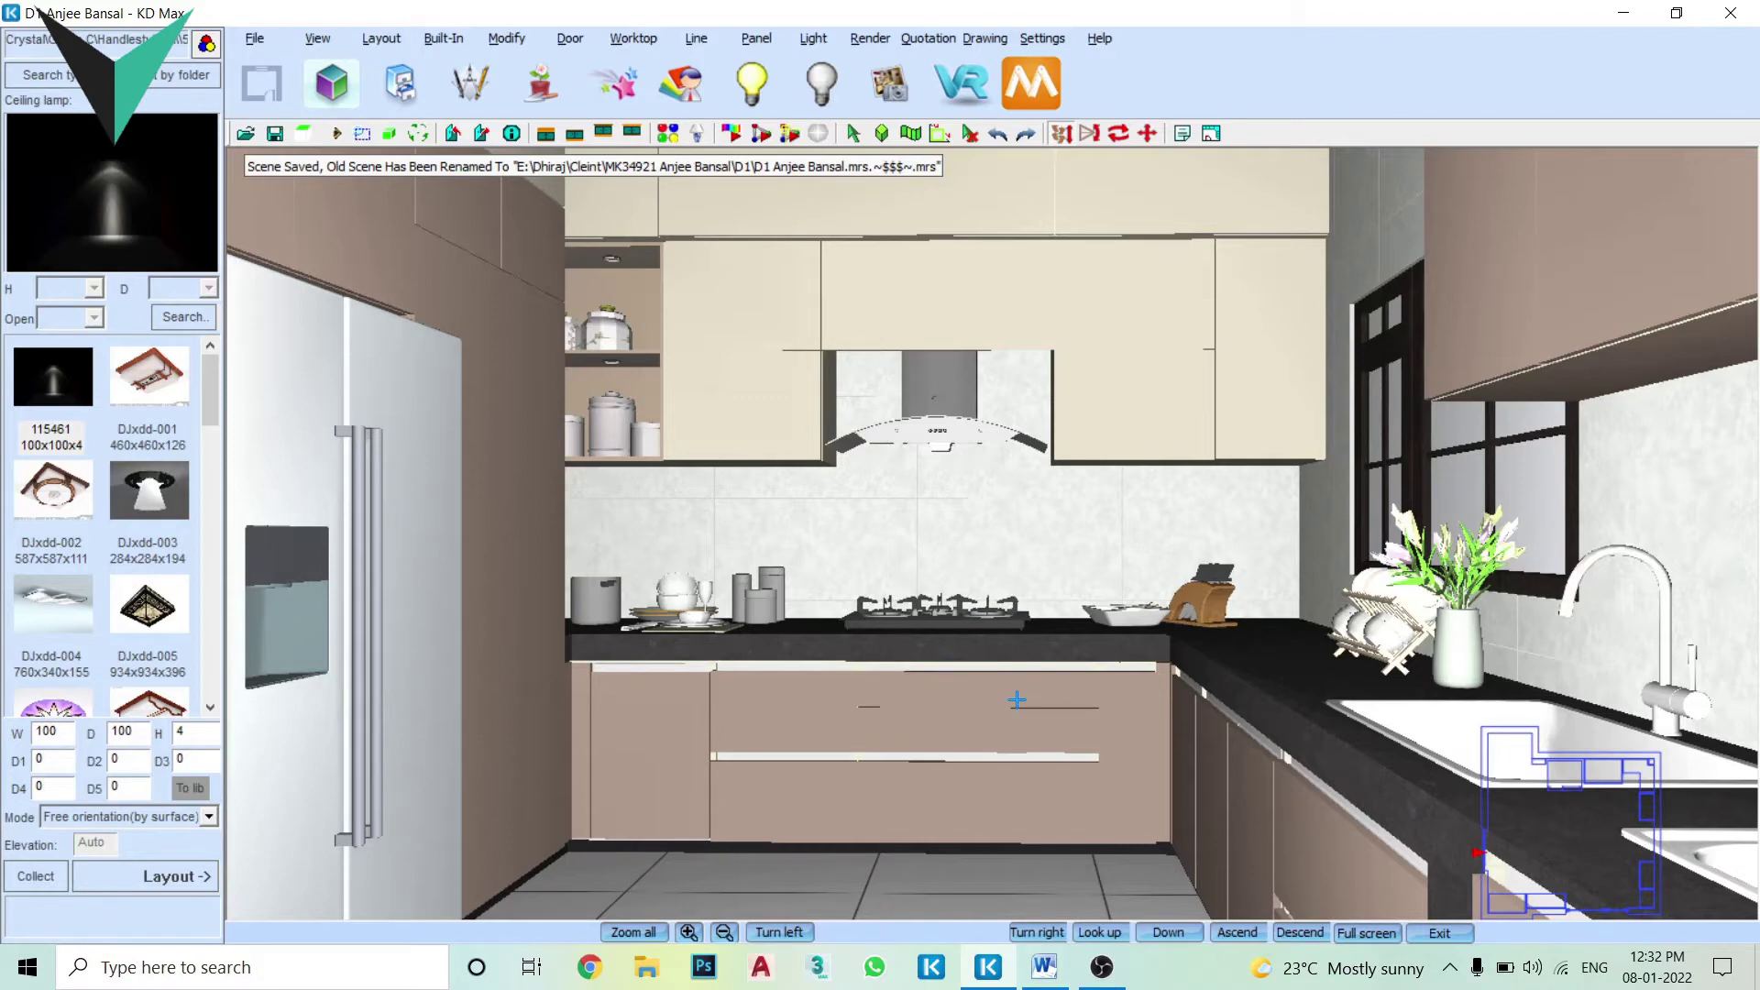
scroll(1012, 711, up, 3)
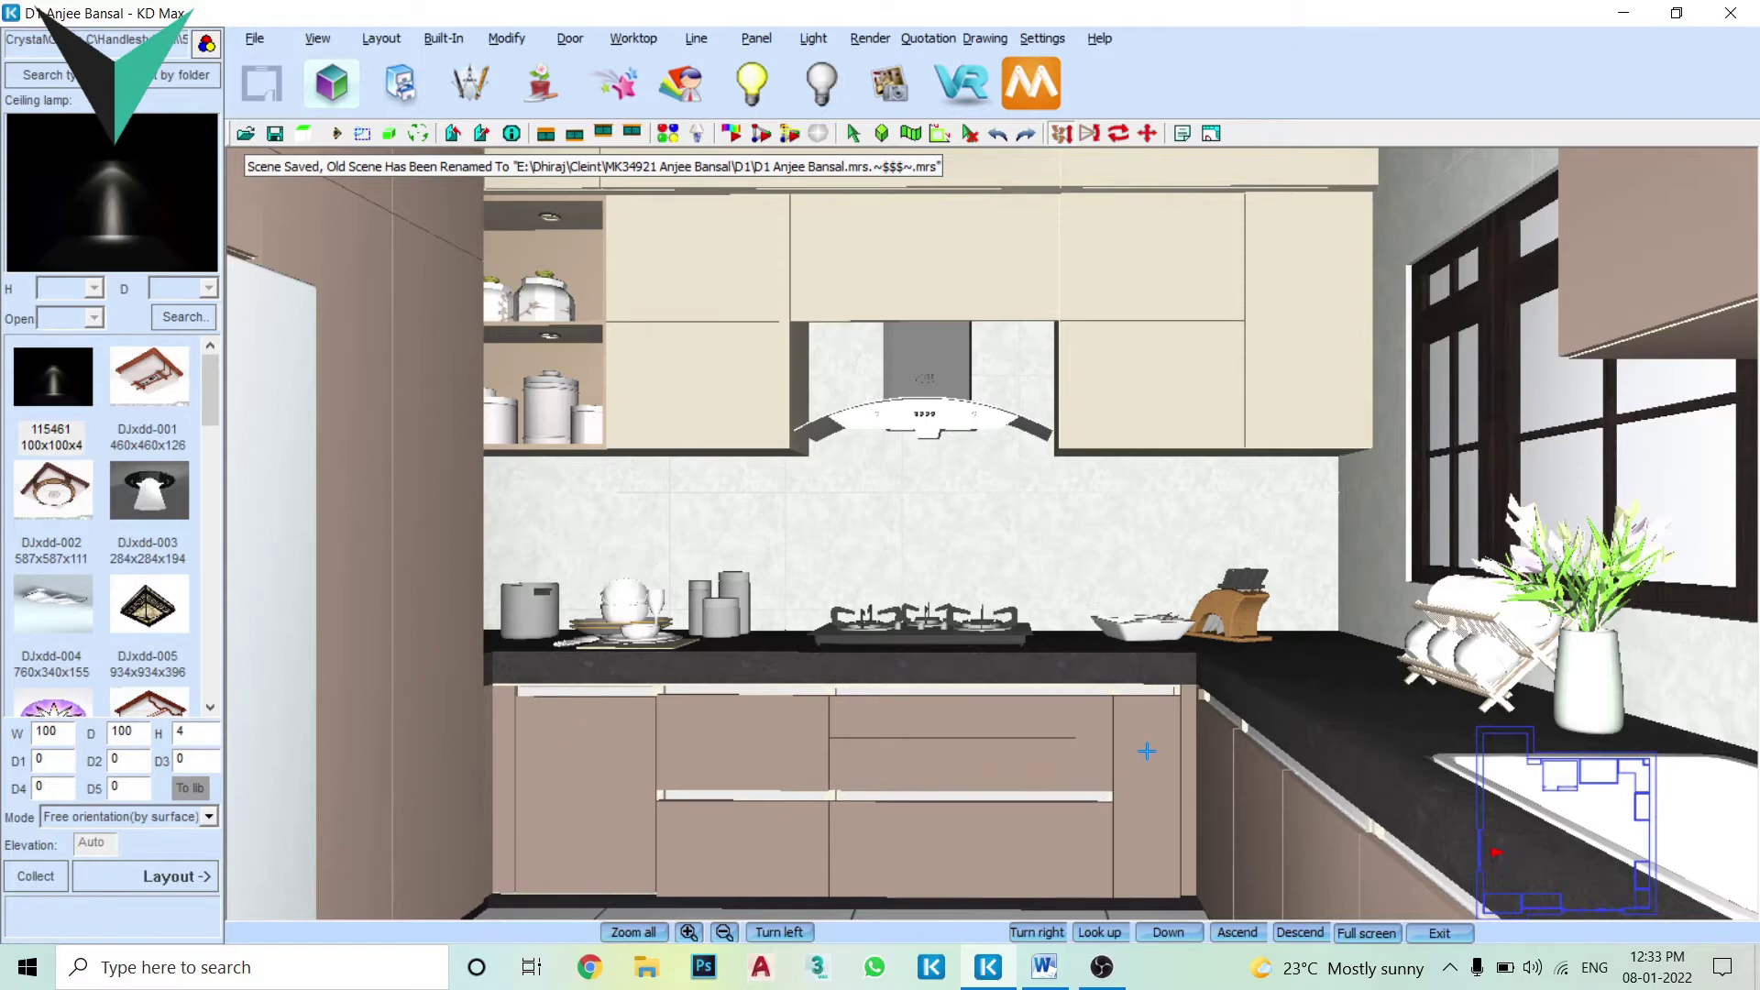
Turn right toward the window corner and step back to show the sink counter
drag(1147, 772, 877, 724)
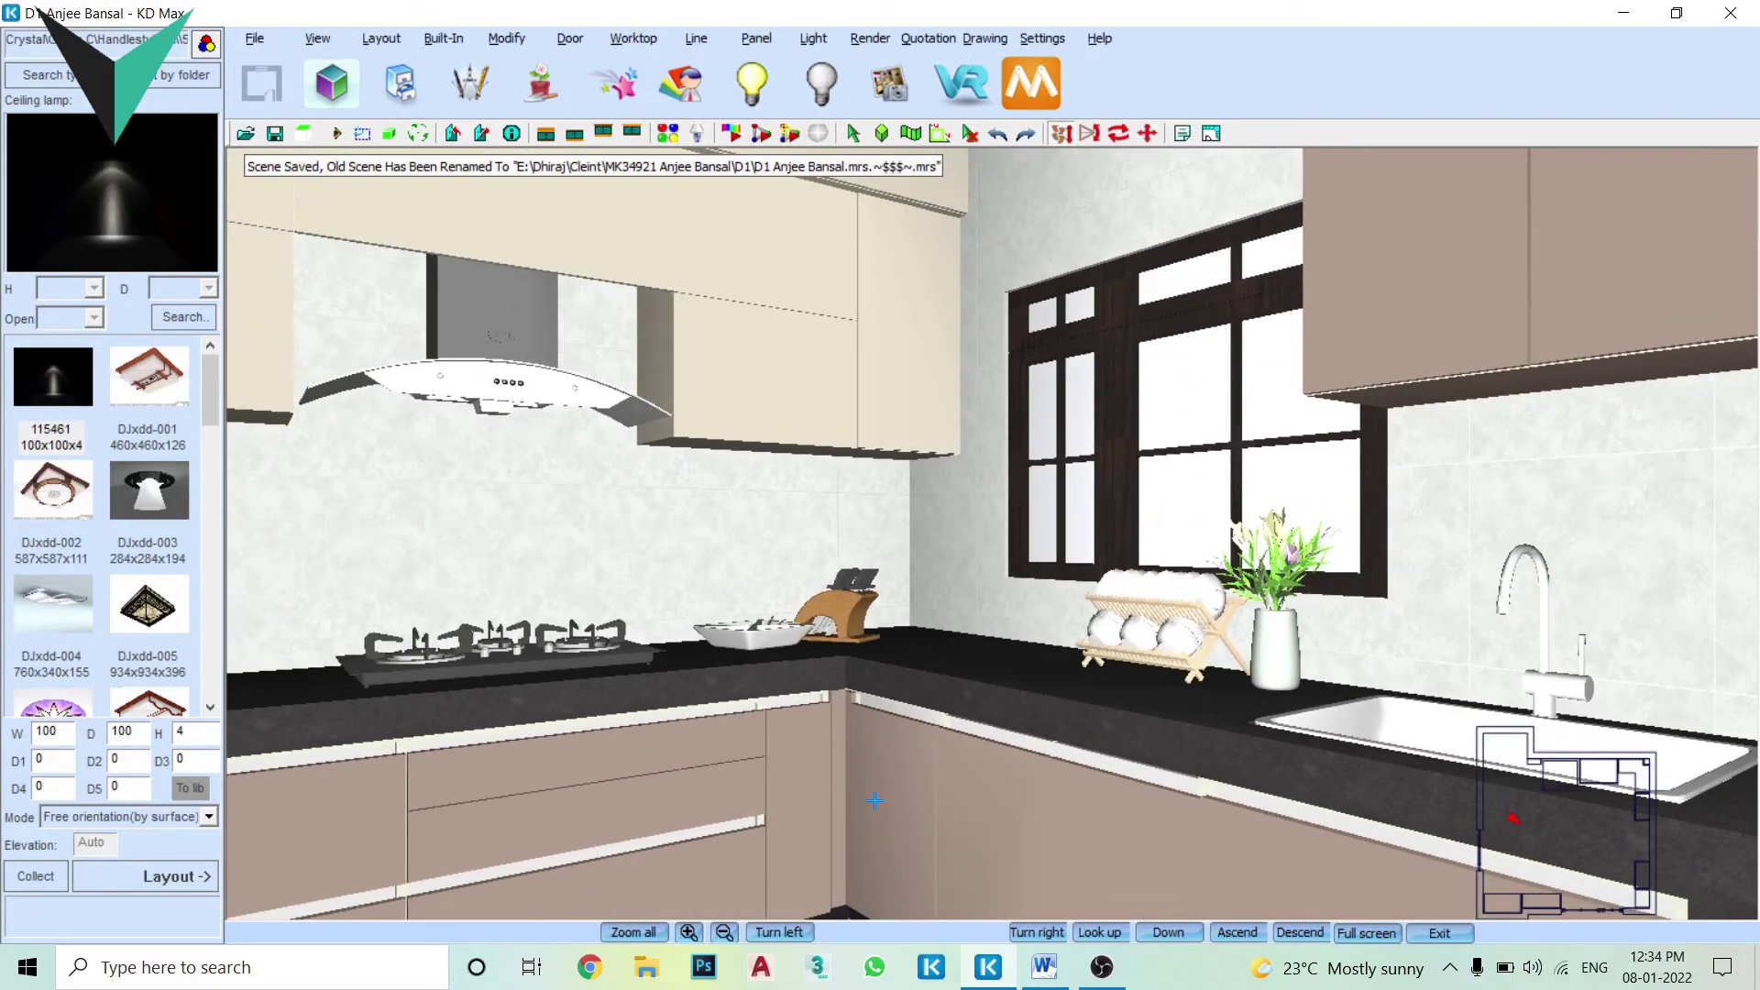
scroll(882, 785, down, 5)
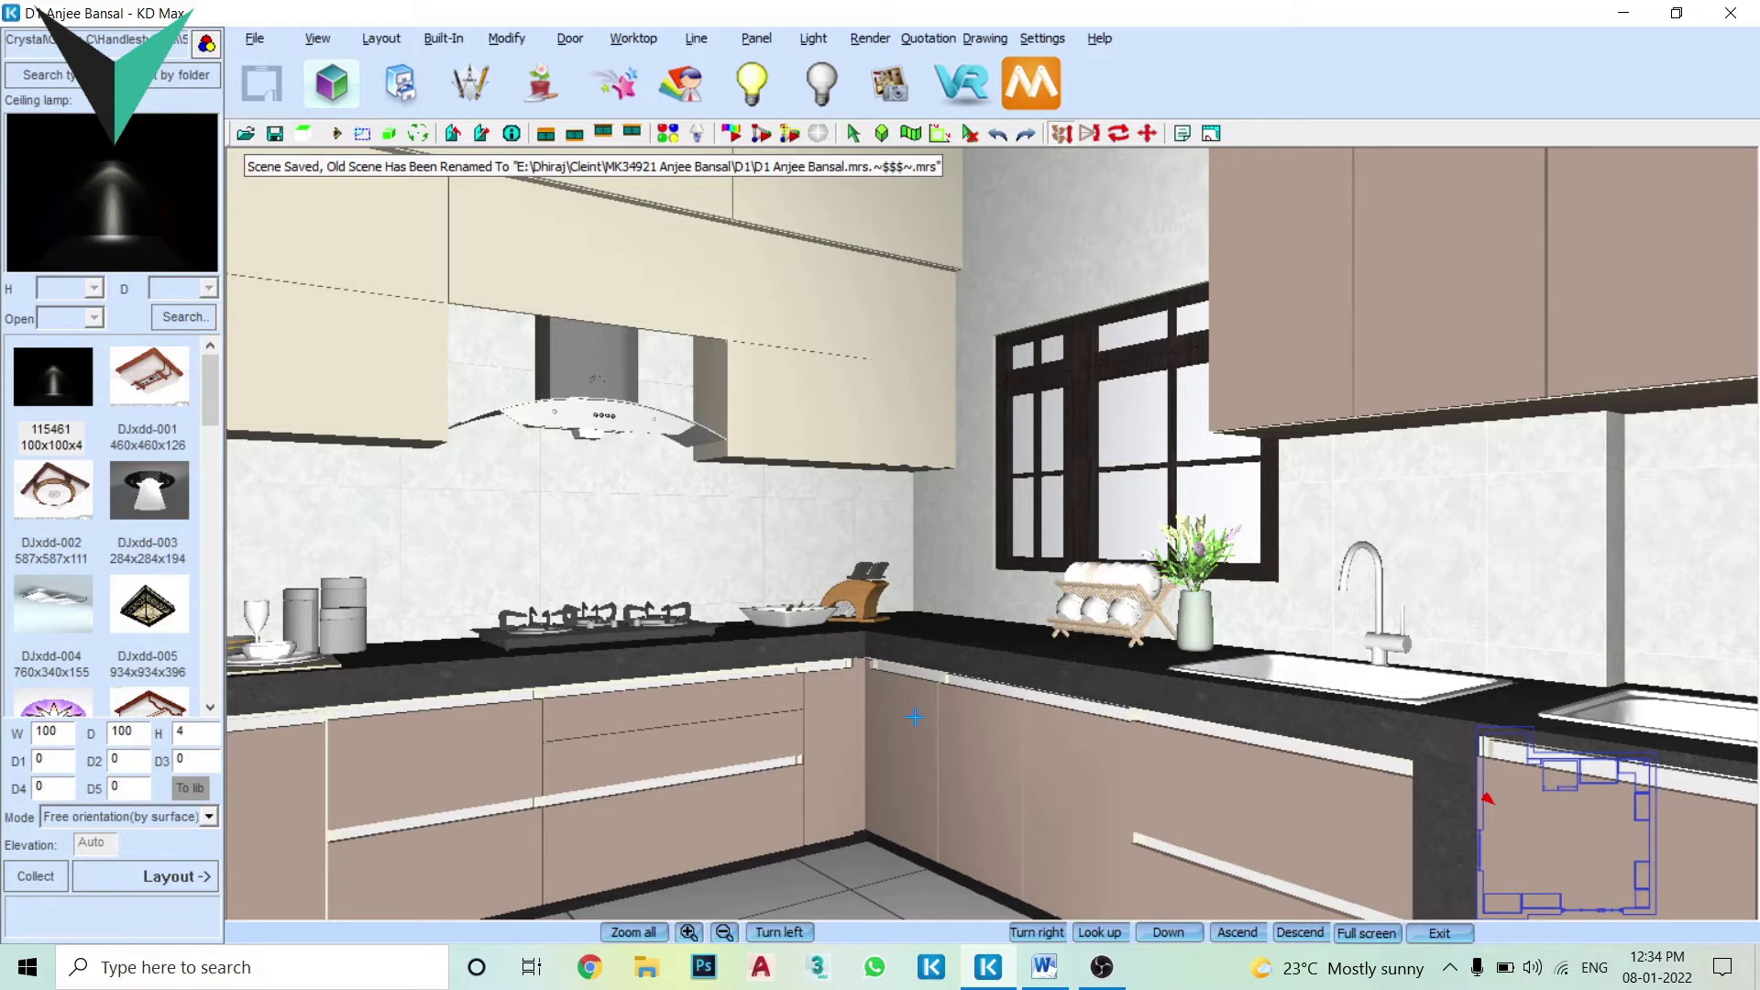
Face the hob wall and tilt up with yzRotate to show the full upper cabinets
key(Left)
key(Left)
key(Left)
key(Left)
key(Left)
key(Left)
key(Left)
key(Left)
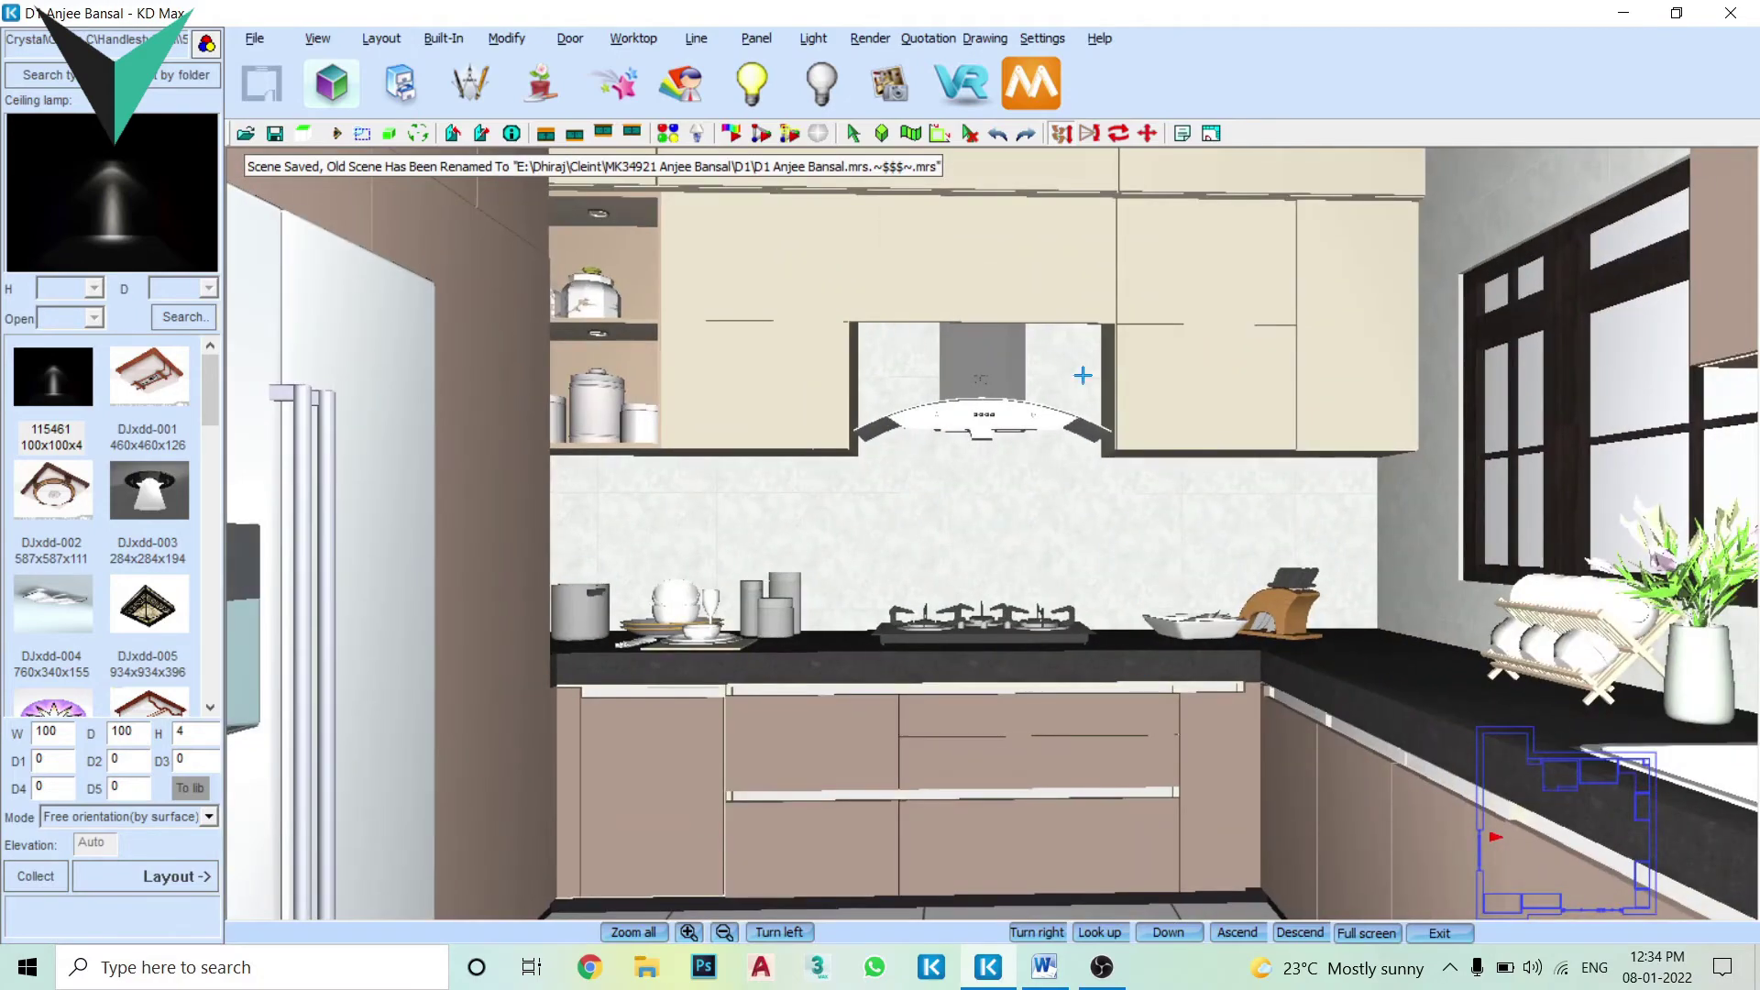
click(1089, 133)
drag(1033, 327, 839, 352)
click(1060, 133)
Move in on the corner shelves and chimney hood, then turn and tilt down to the sink wall
drag(647, 418, 1135, 624)
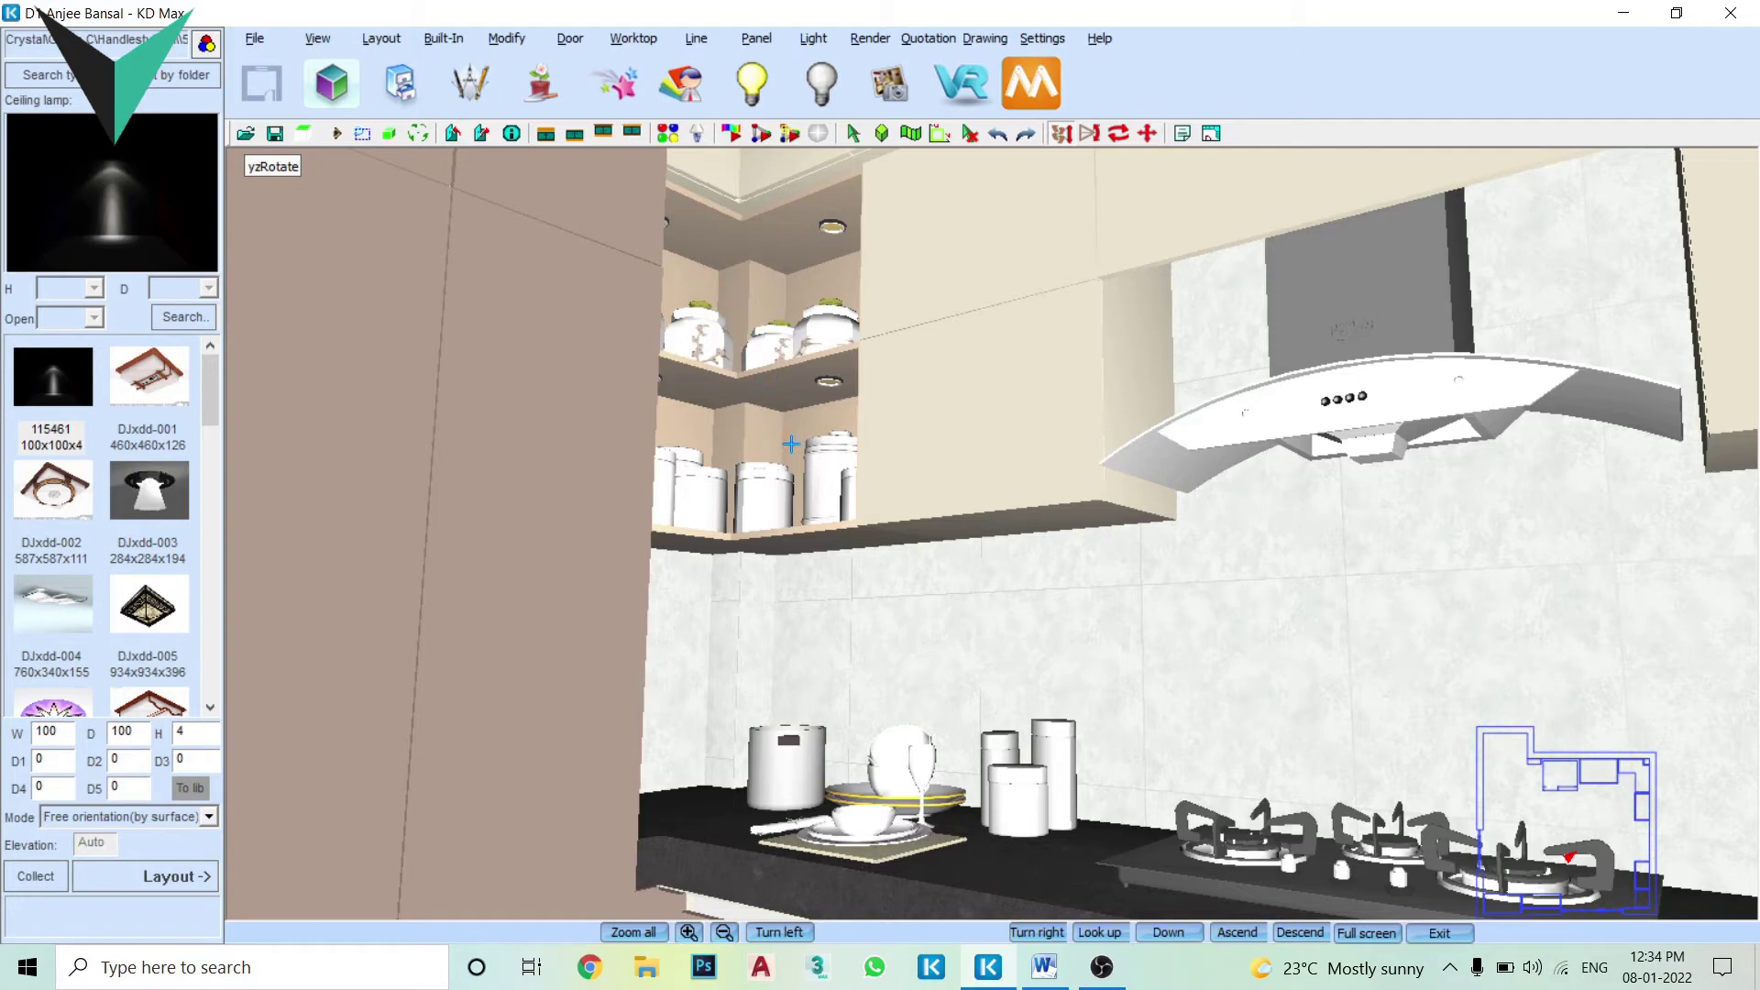
drag(771, 456, 763, 437)
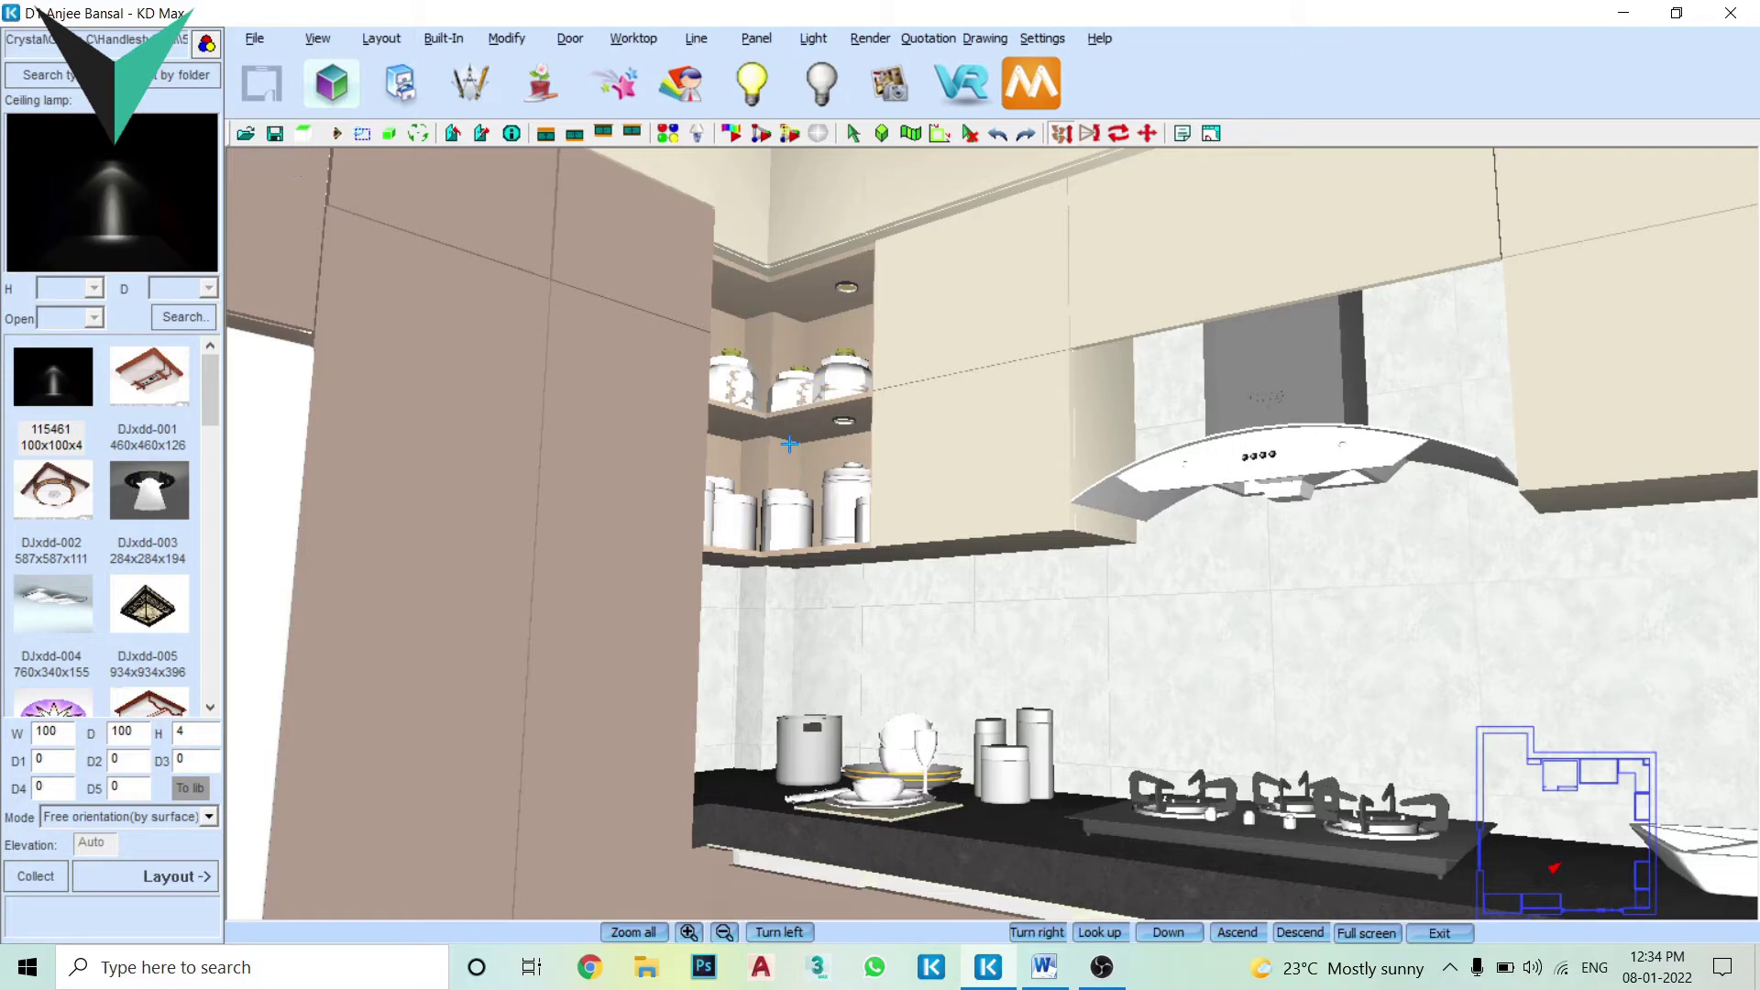
scroll(954, 382, up, 5)
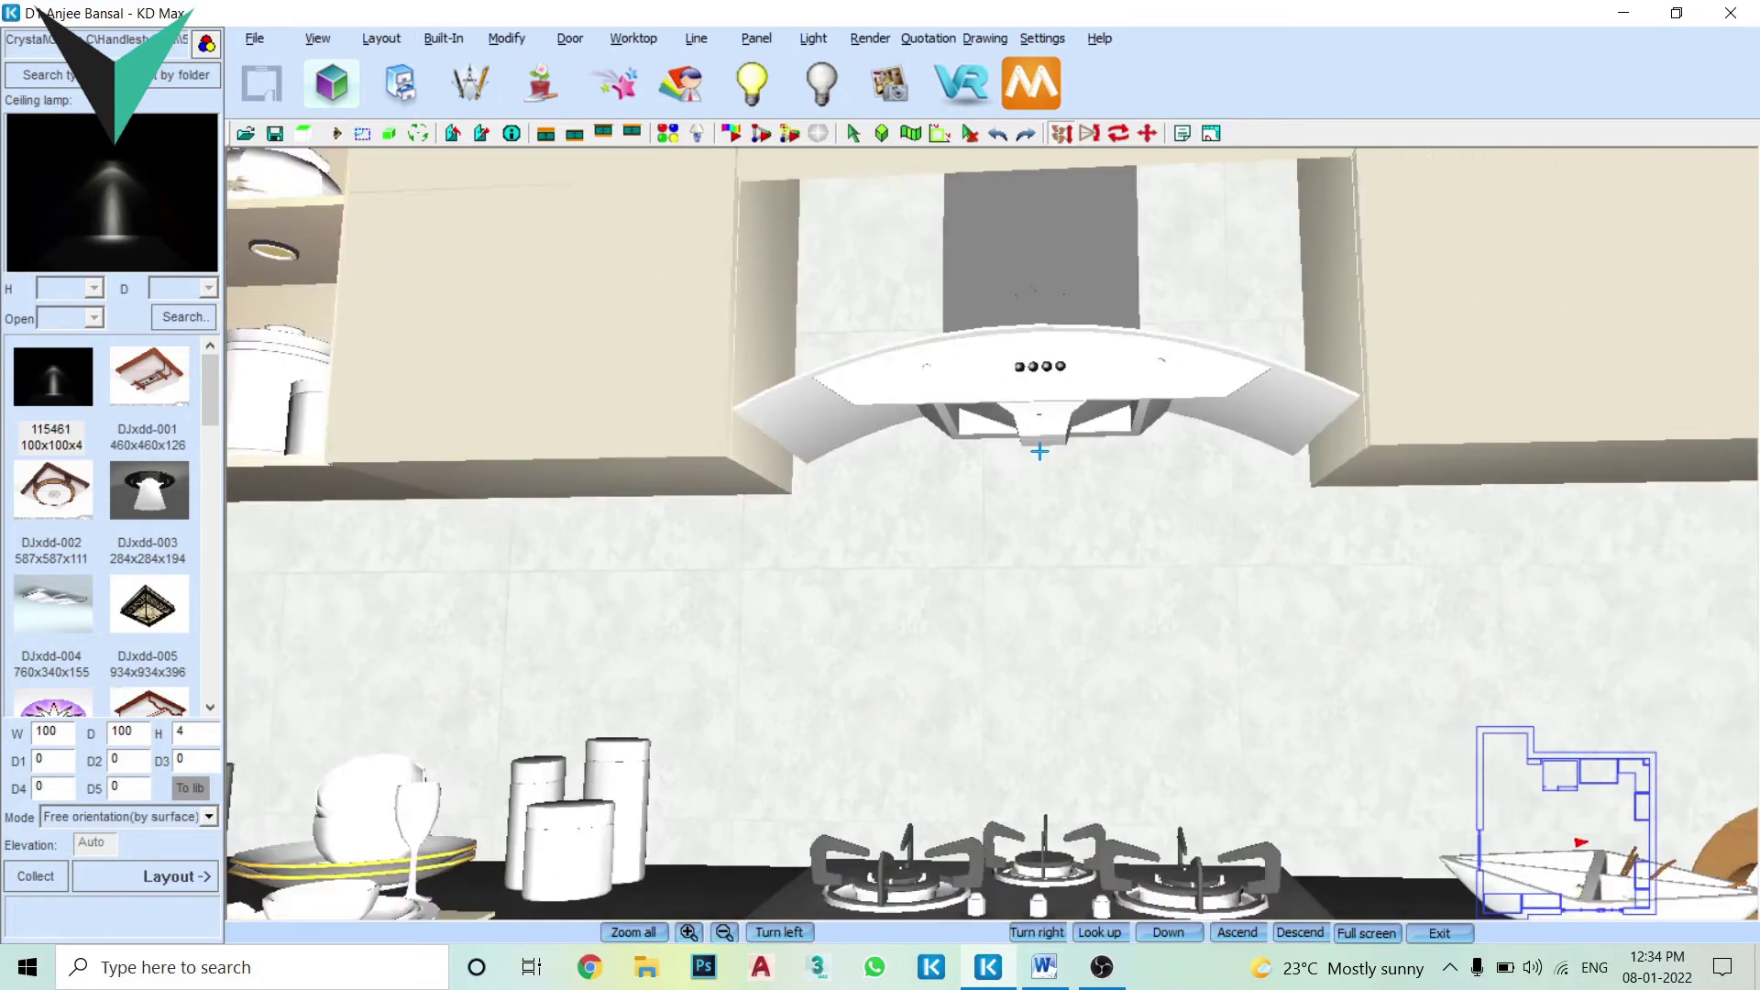
scroll(1036, 443, down, 5)
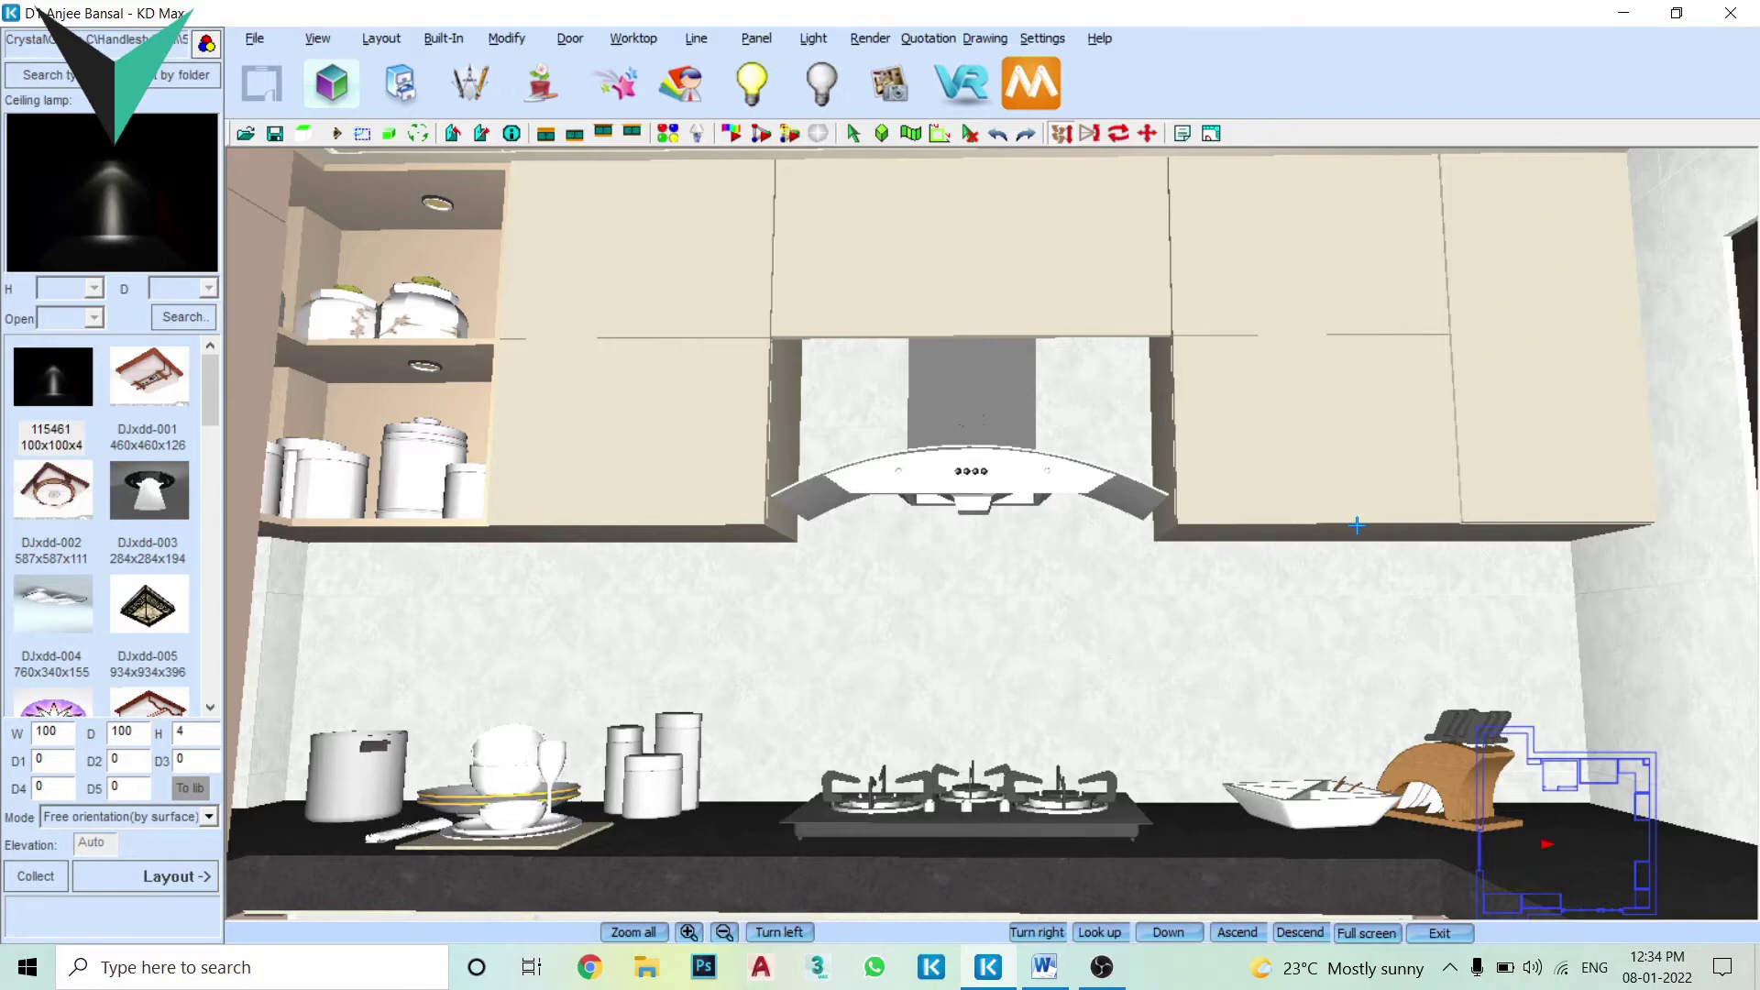
drag(1416, 473, 1142, 516)
drag(1078, 265, 1037, 531)
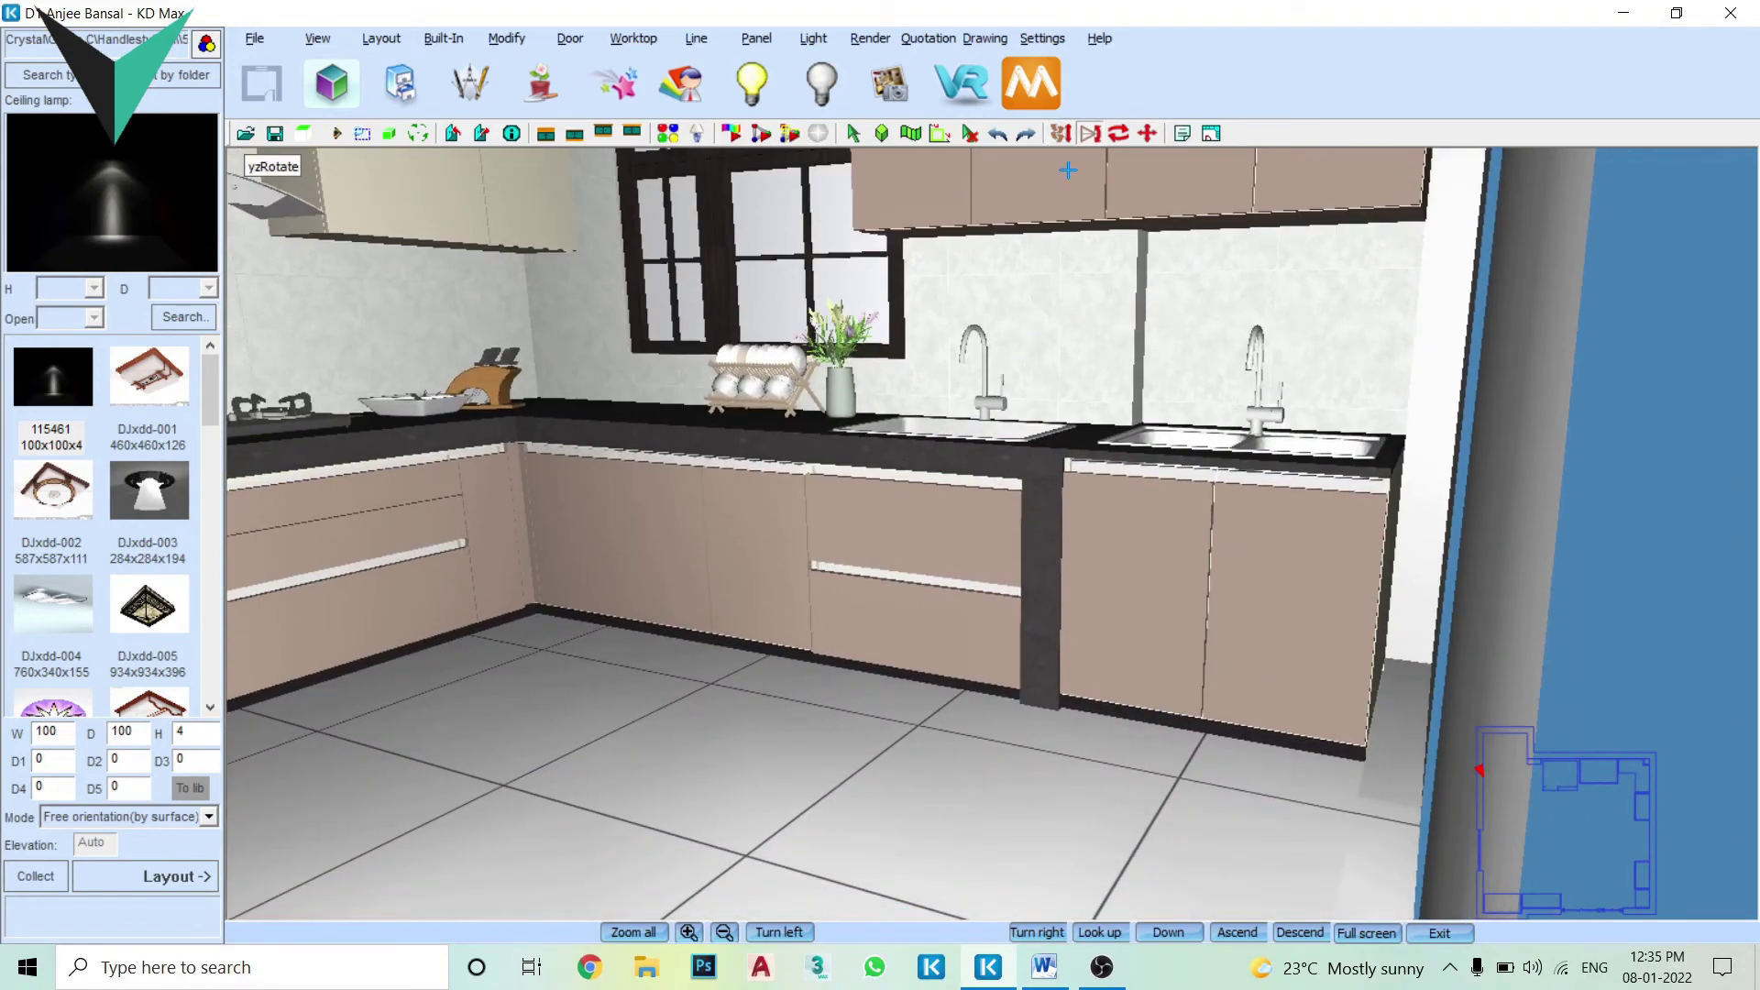
Walk toward the sink wall and turn along both sinks toward the doorway
click(1060, 133)
mouse_move(639, 498)
mouse_down()
mouse_move(798, 590)
mouse_move(786, 629)
mouse_up()
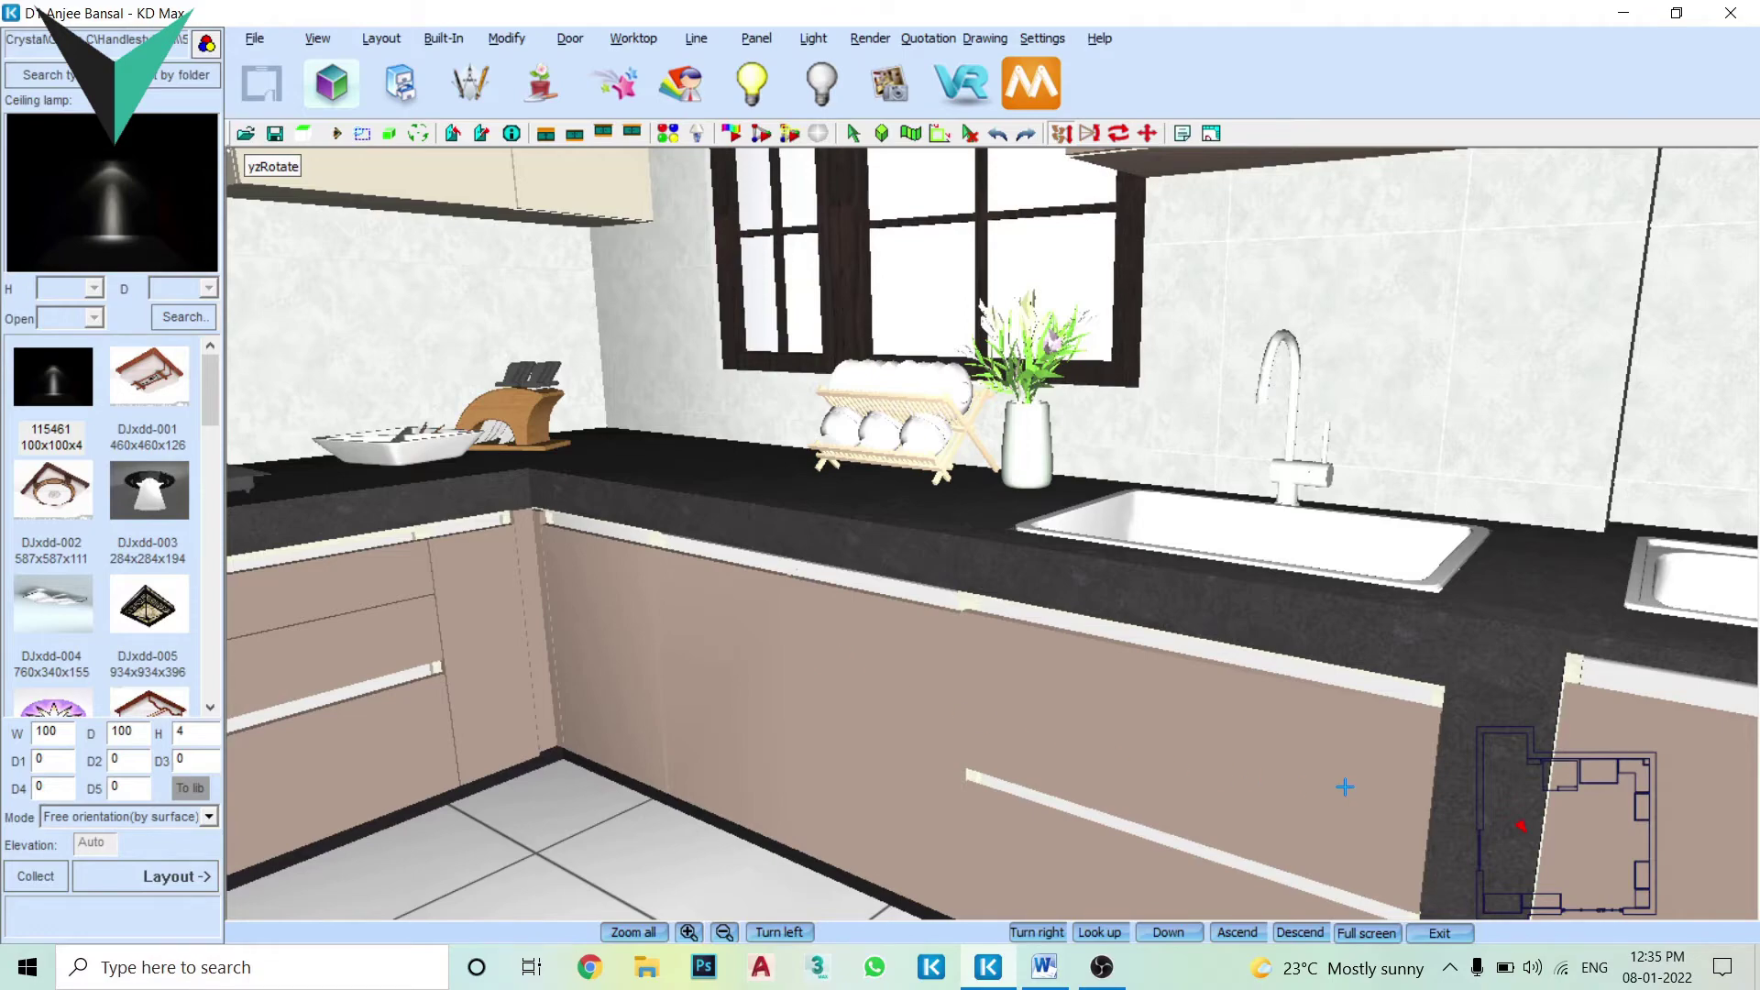
drag(1348, 781, 1163, 678)
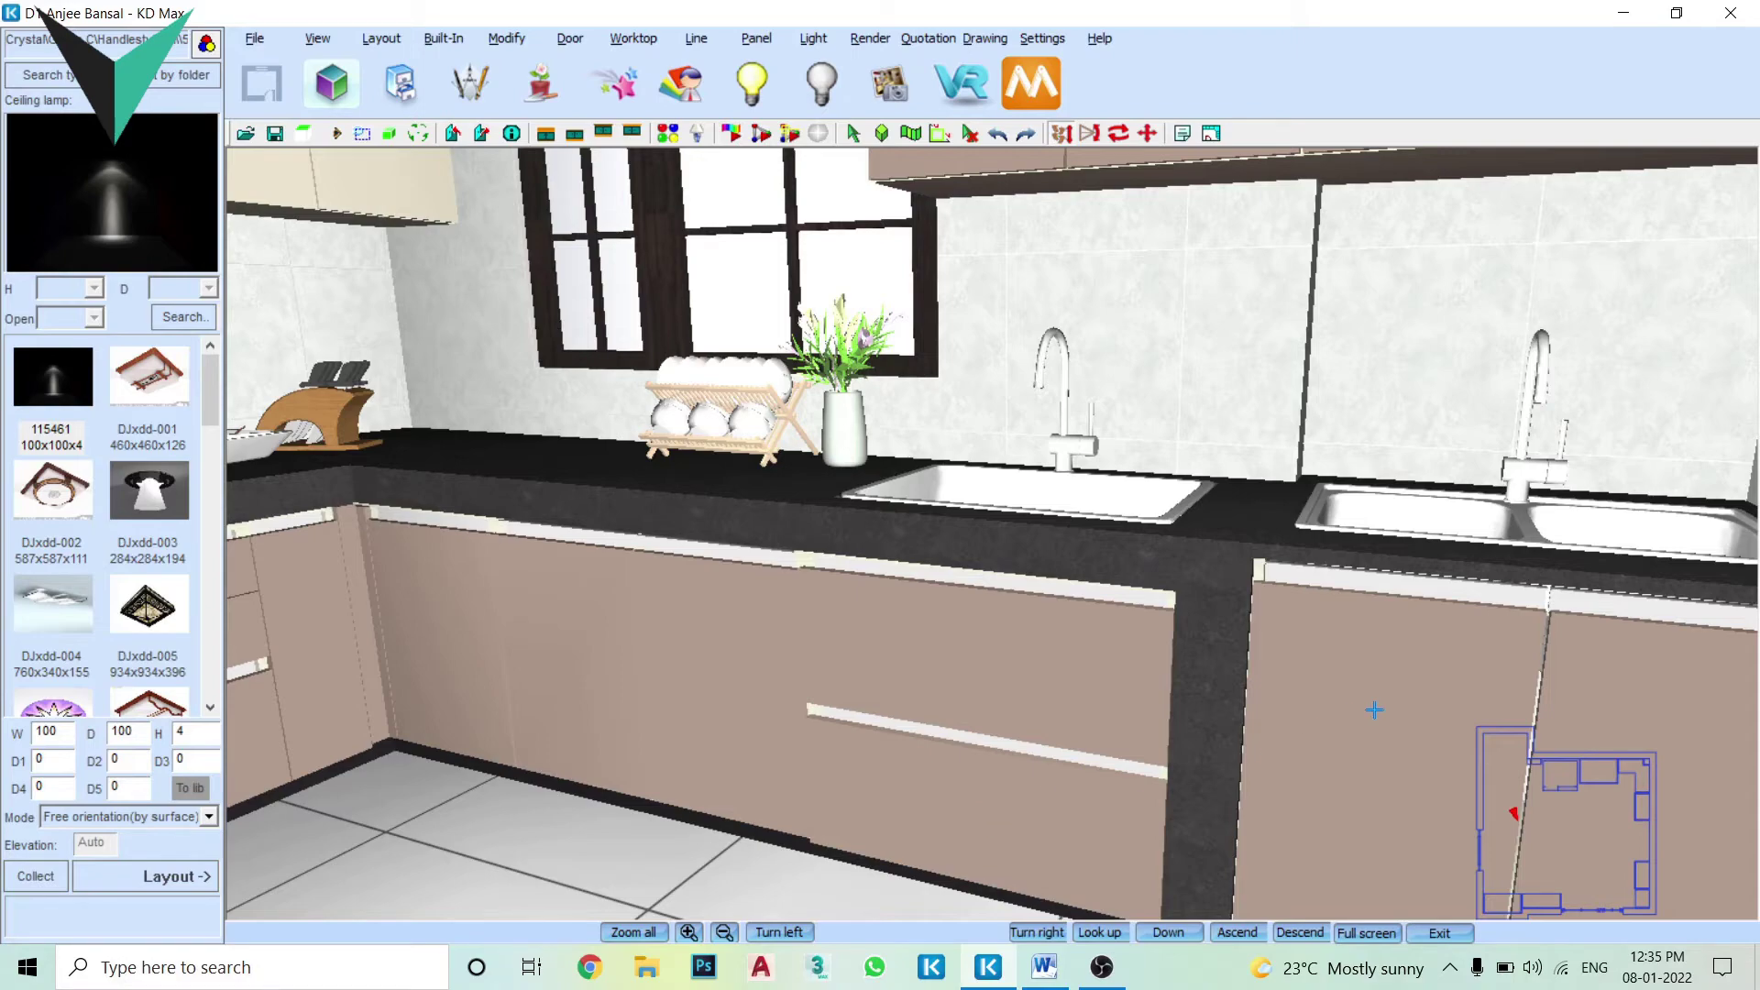
drag(1371, 711, 1129, 660)
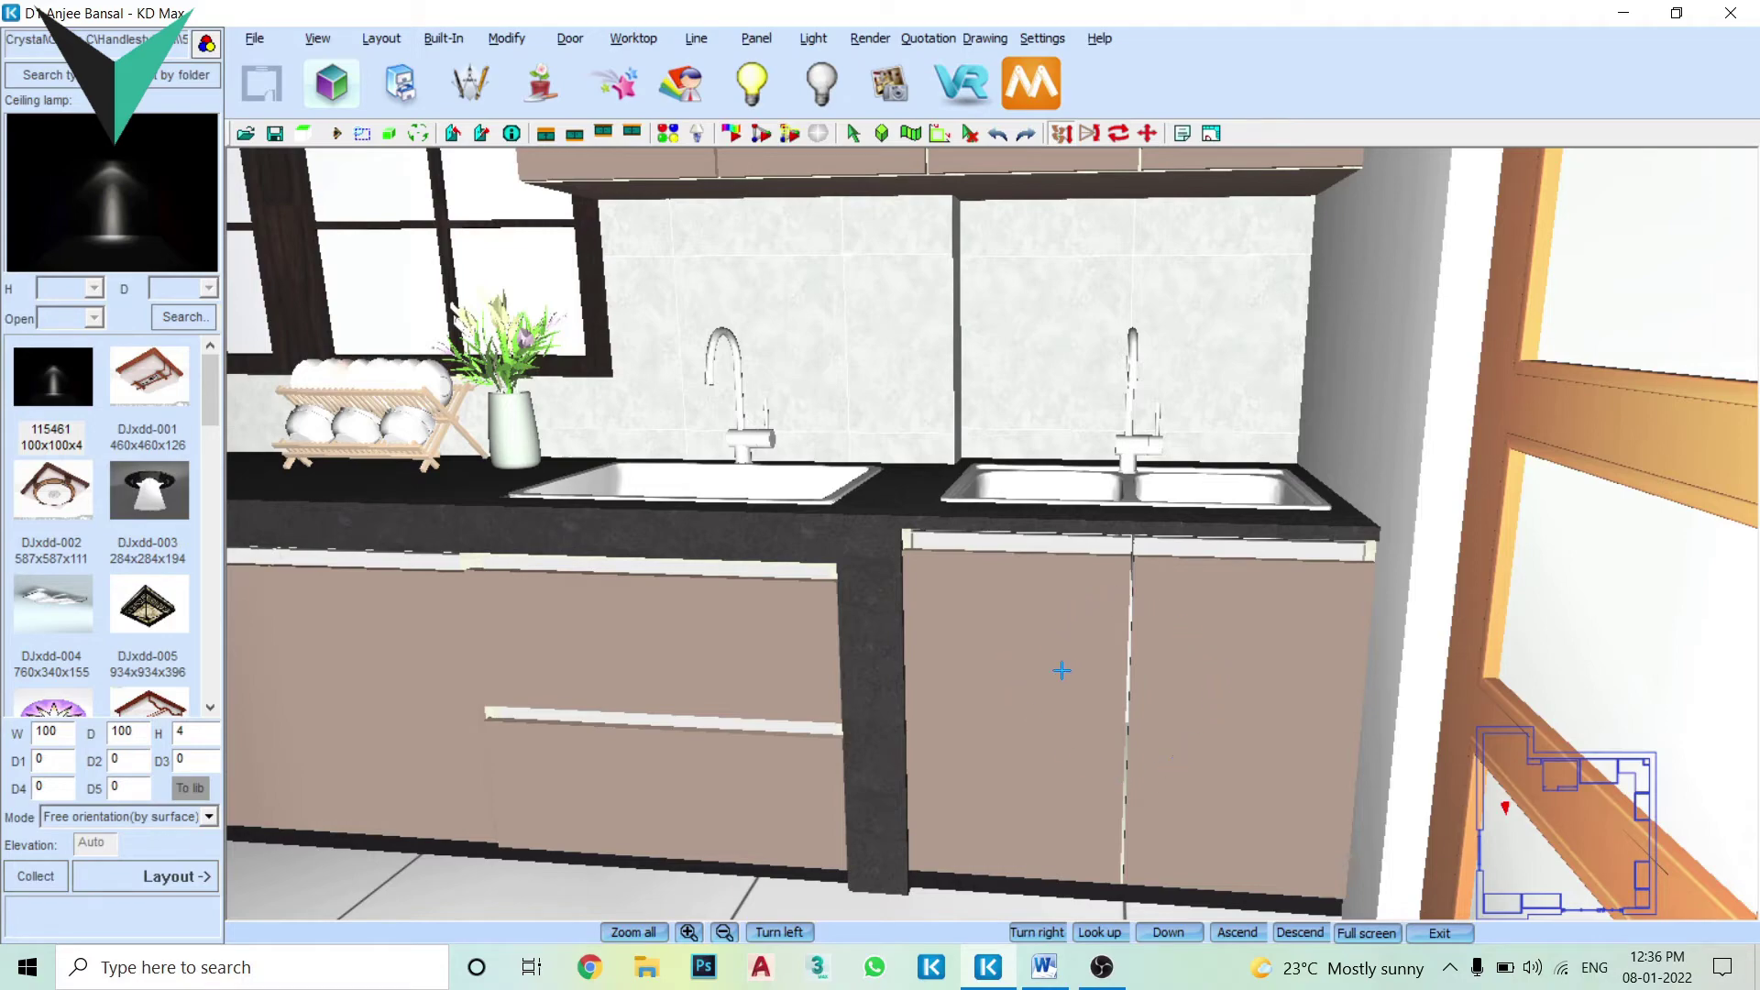
Tilt between wall cabinets and sinks, decline the autosave prompt, and return to the overall kitchen view
drag(1089, 133, 1083, 338)
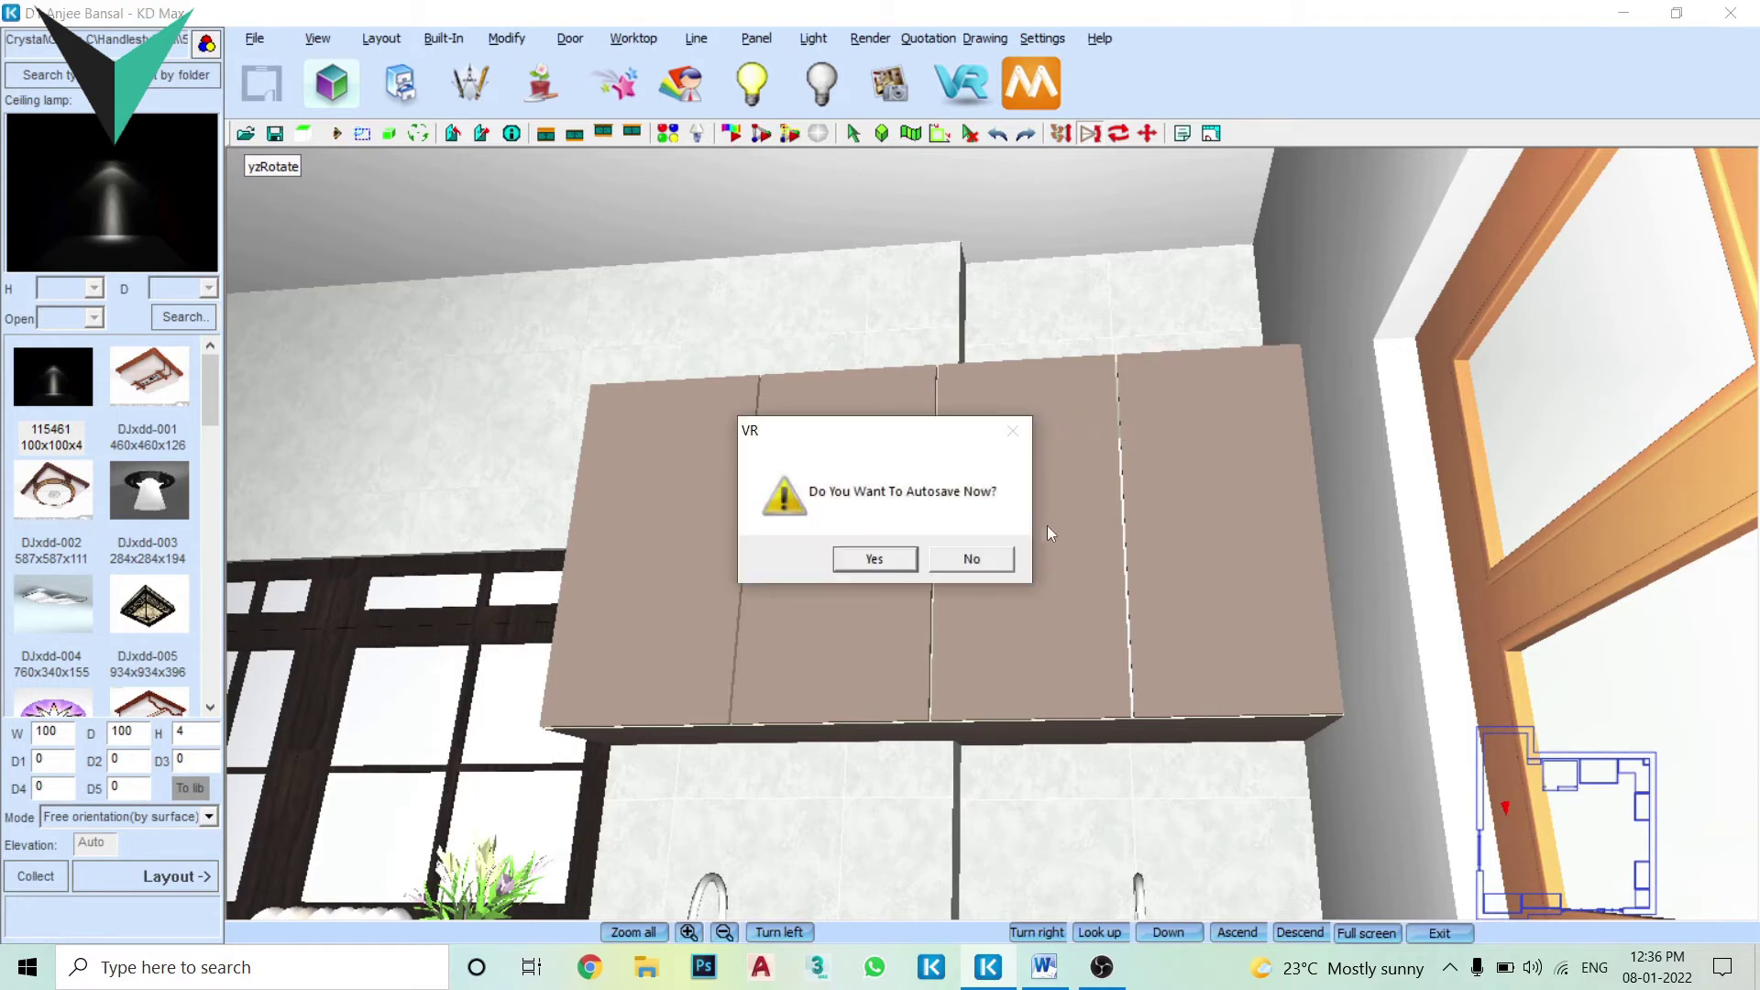
click(997, 562)
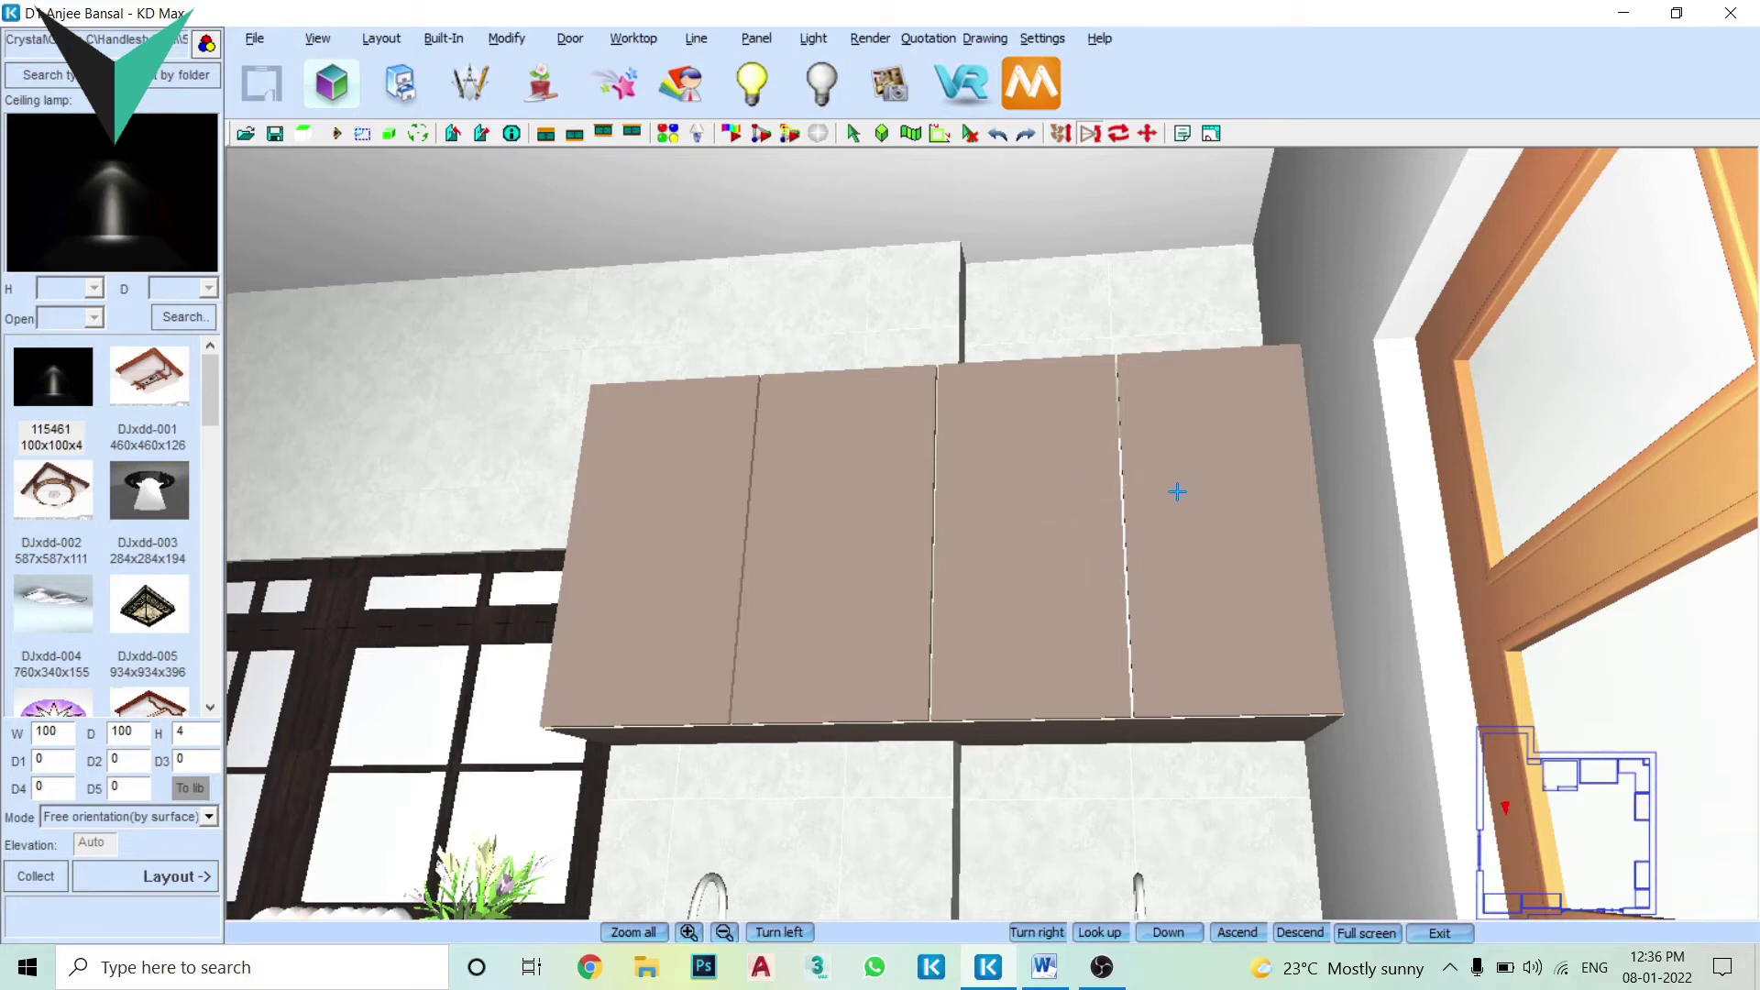
drag(1162, 648, 1162, 597)
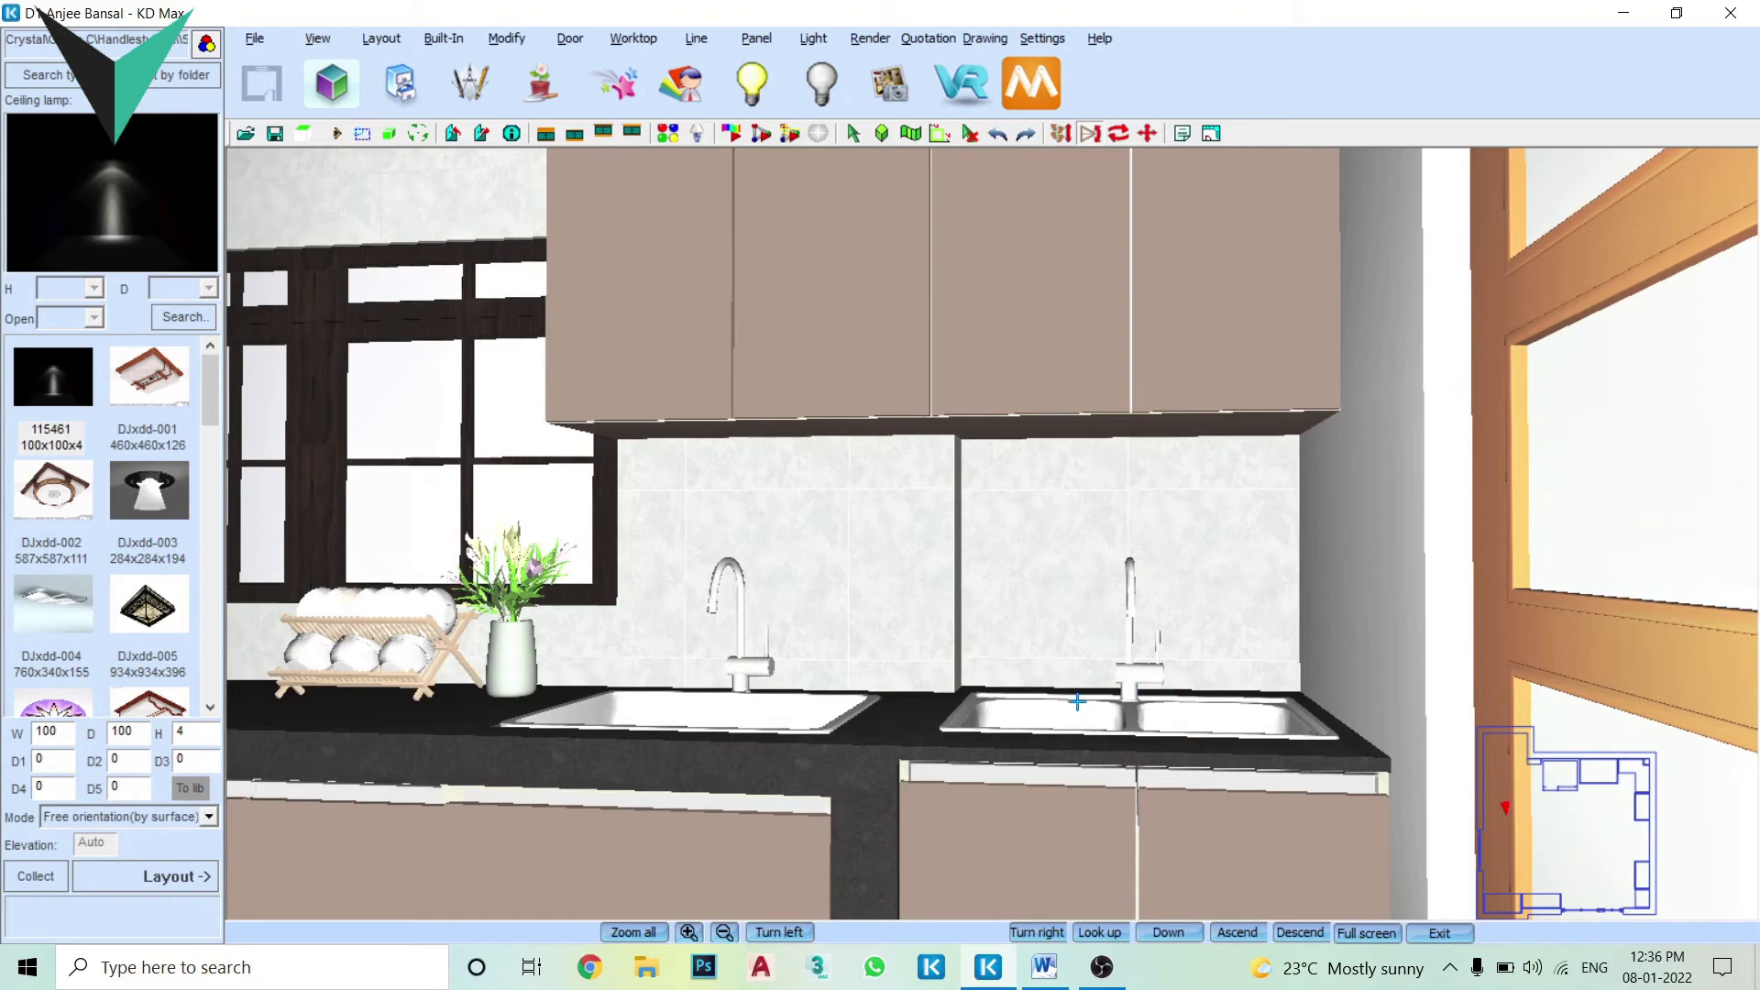
drag(871, 314, 864, 345)
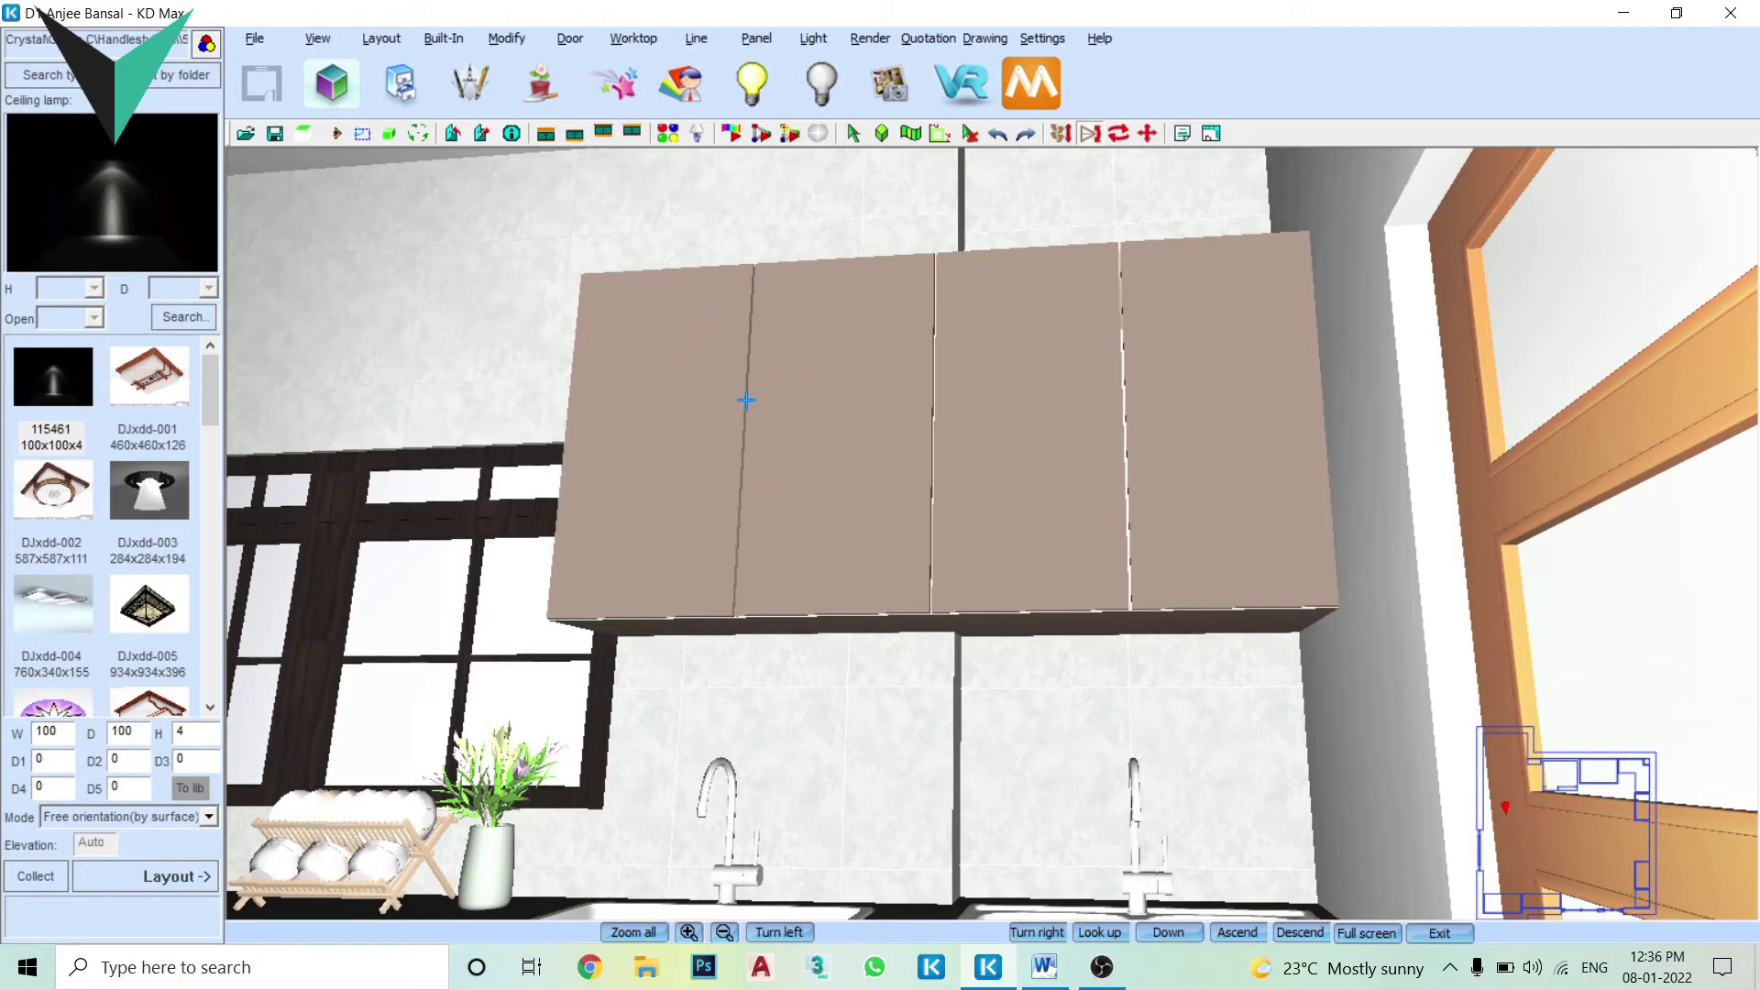
click(417, 134)
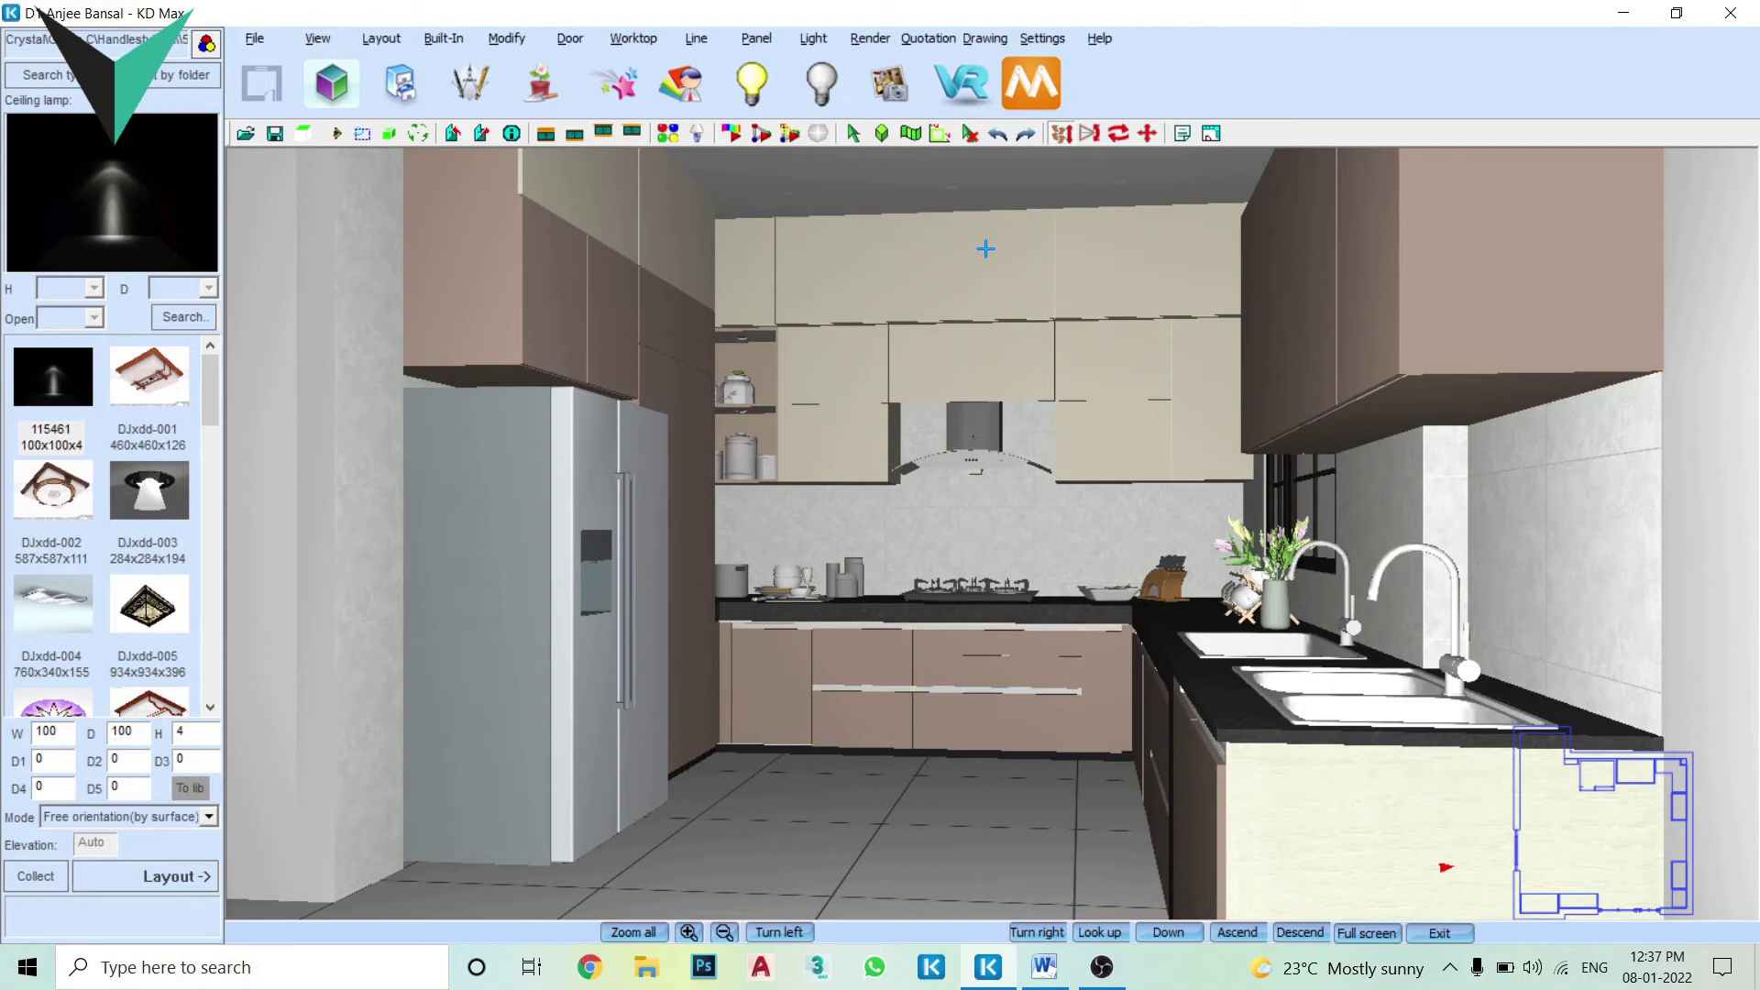
Bring up the Word quotation and highlight the HAFELE and NON HAFELE price columns
click(1044, 967)
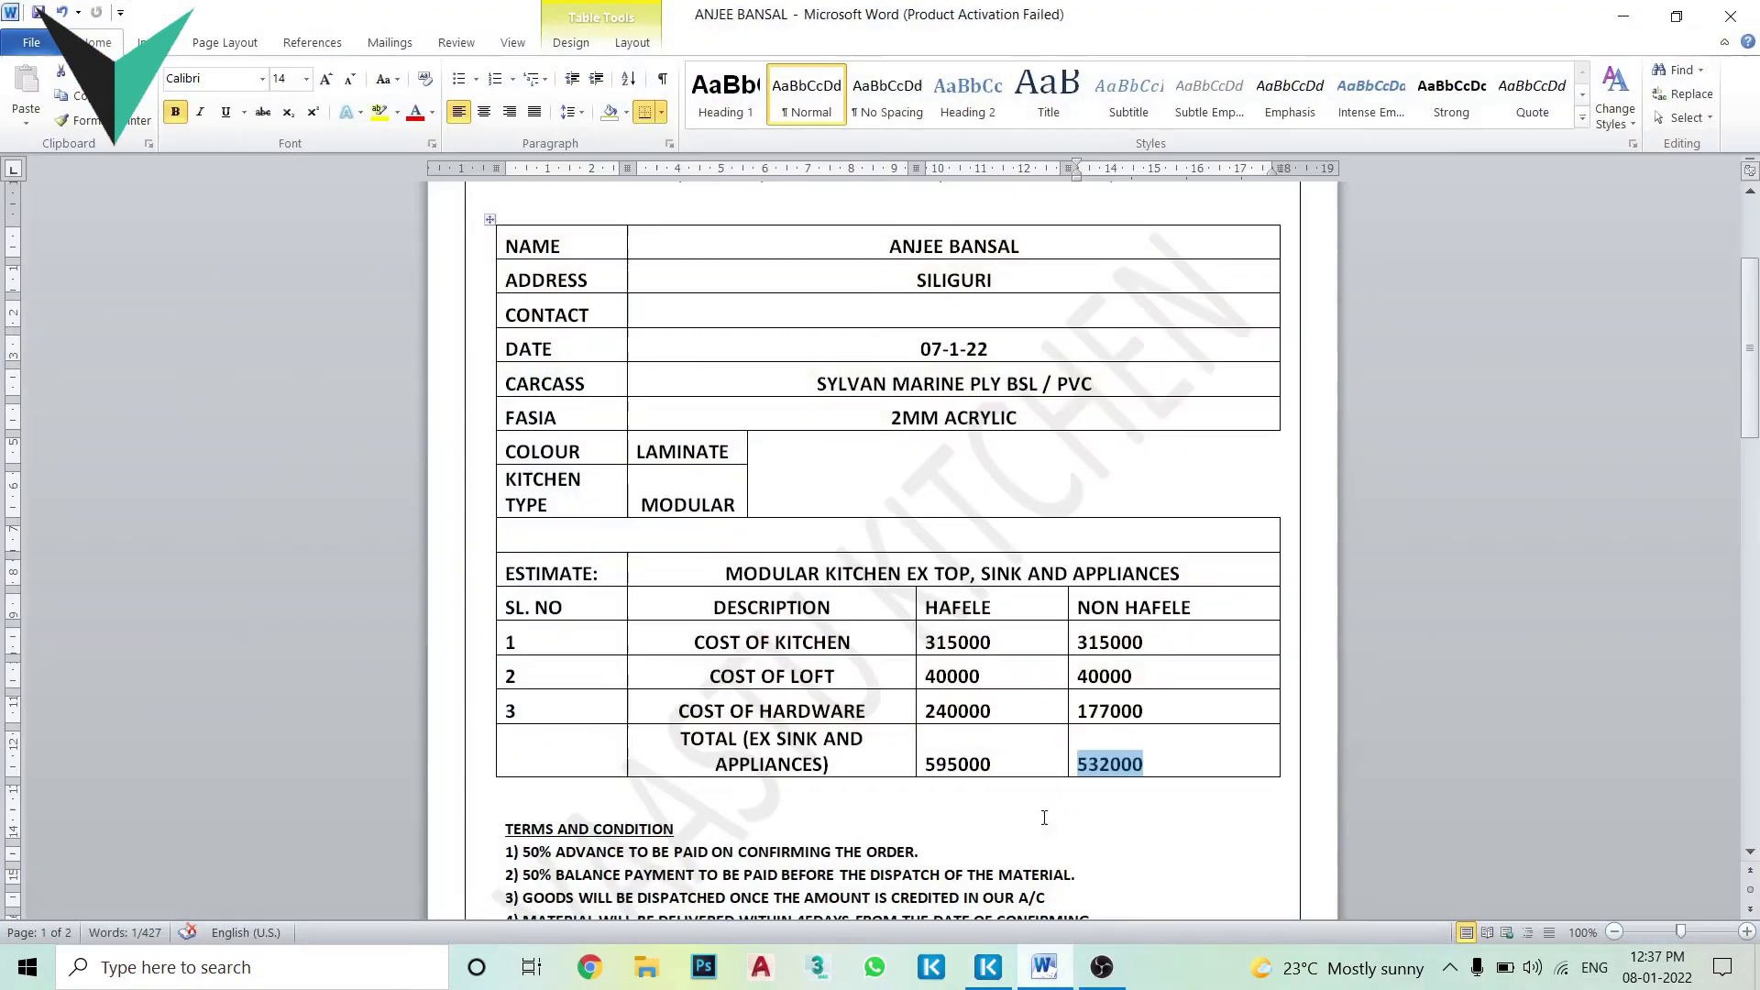
scroll(1050, 752, down, 6)
scroll(1050, 751, down, 5)
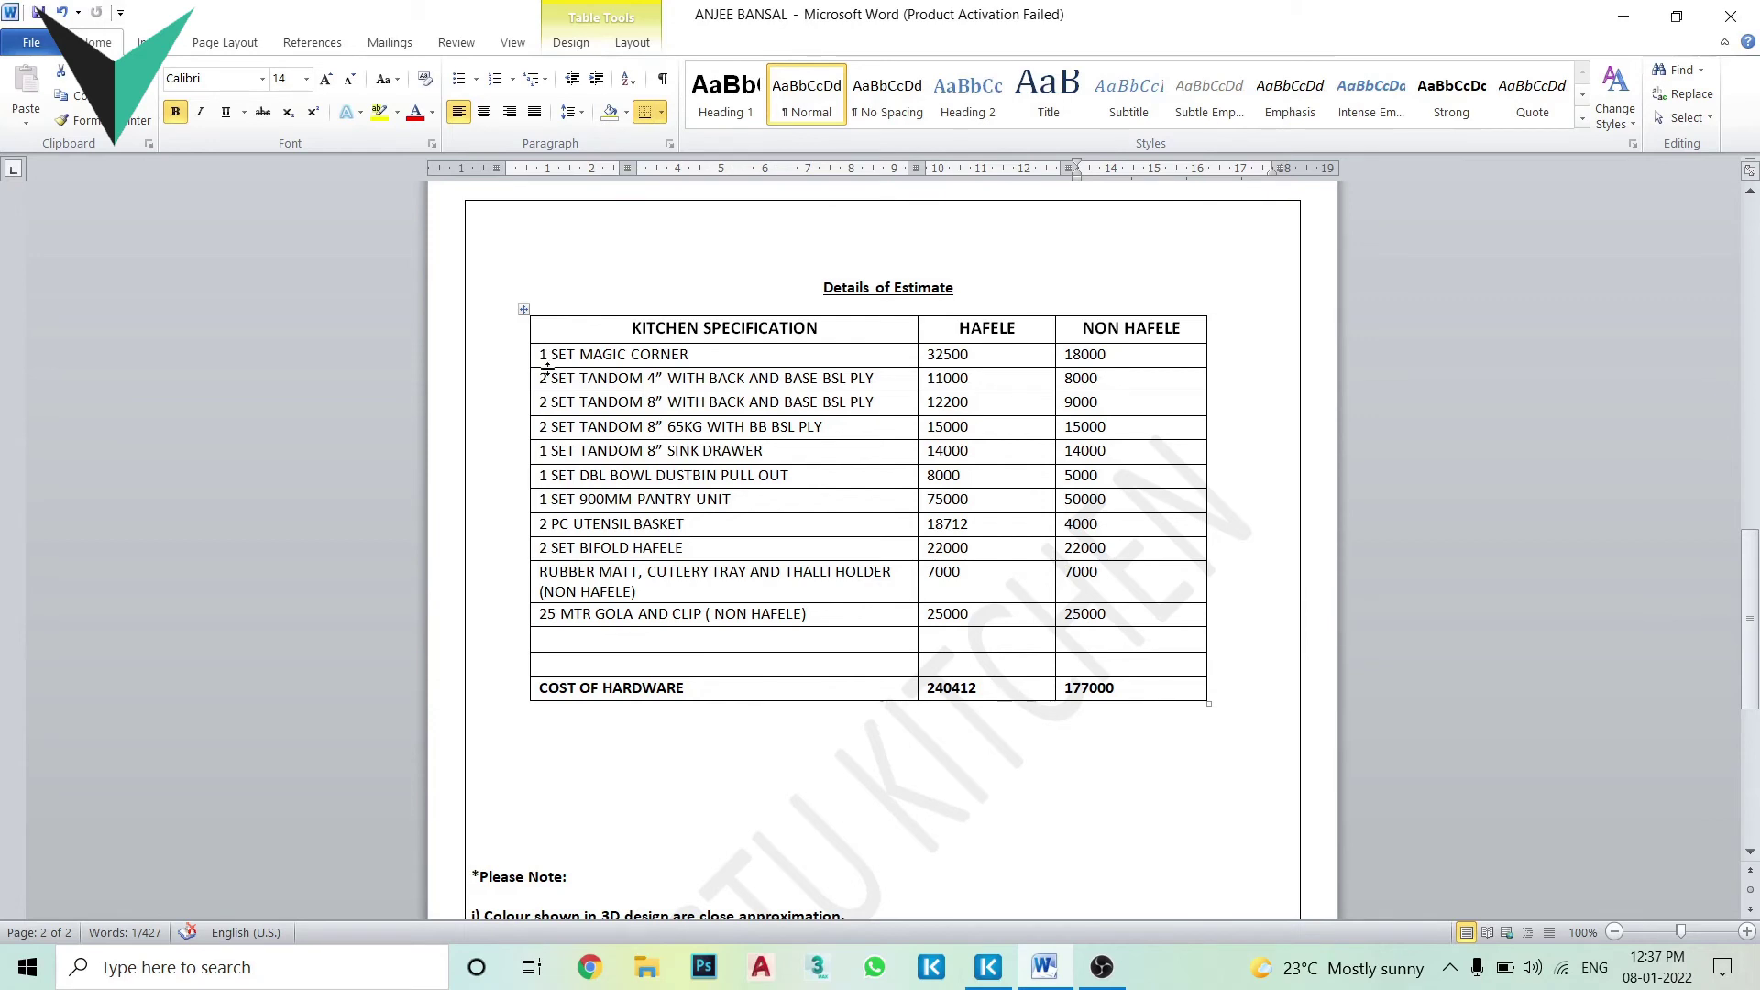
double_click(972, 327)
drag(1082, 327, 1182, 329)
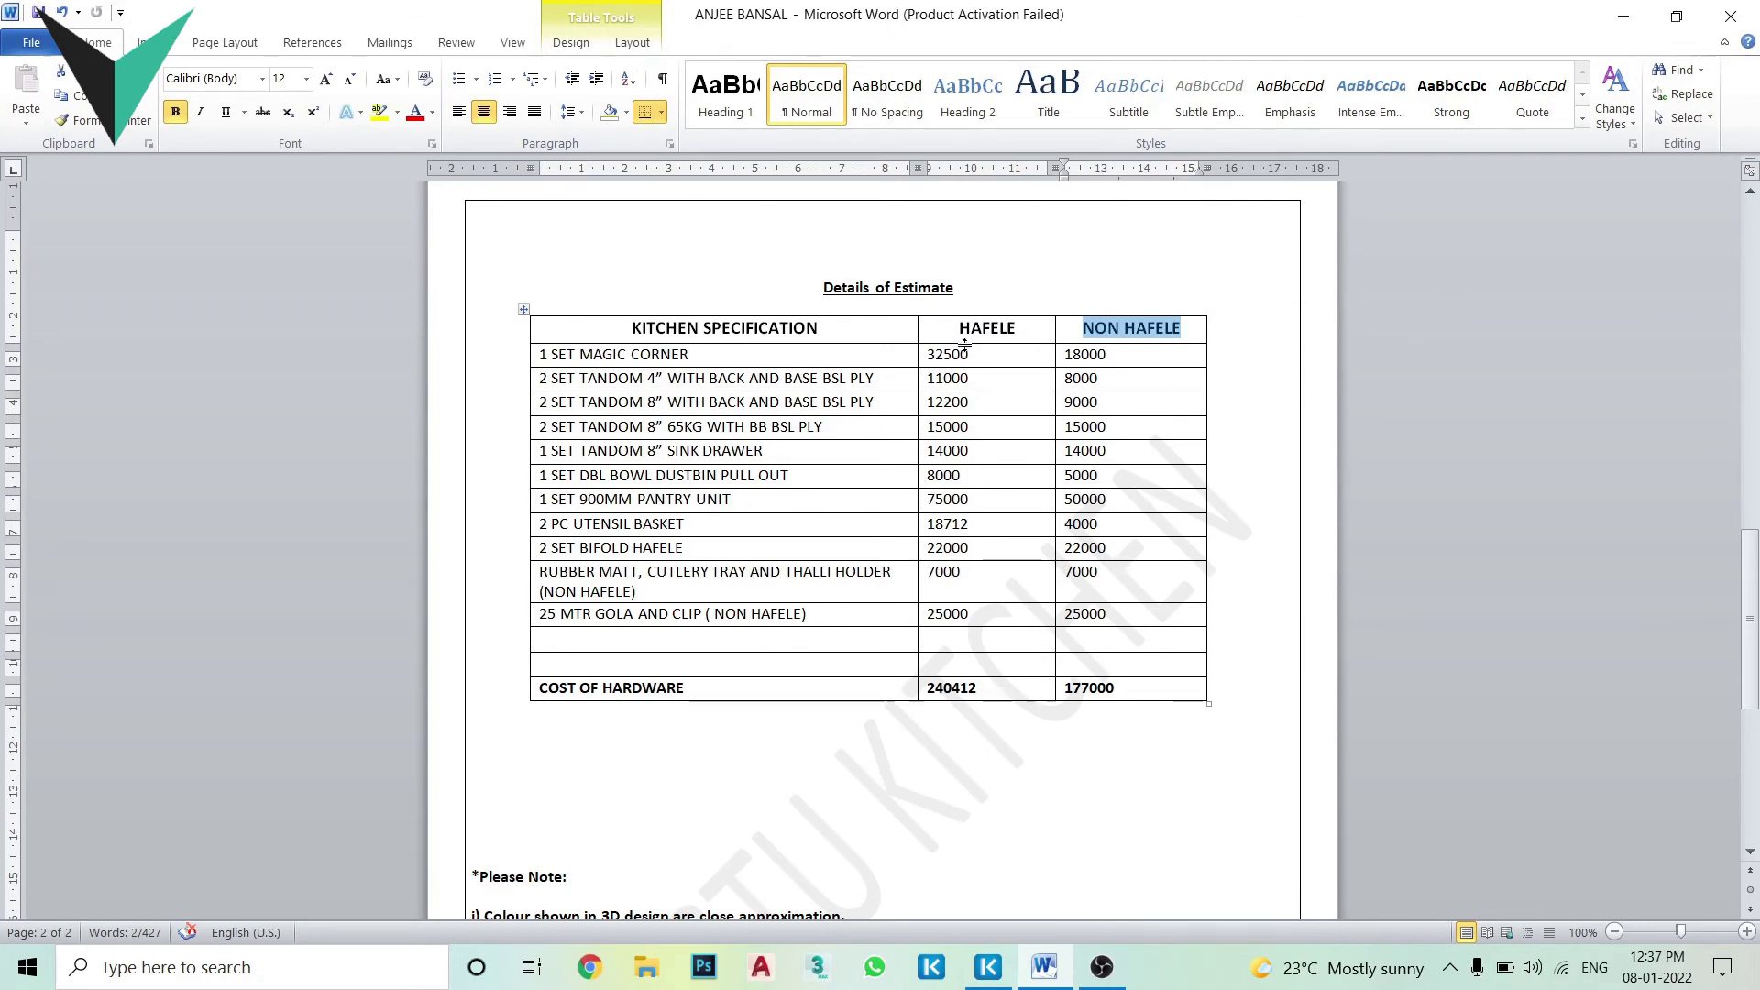
drag(957, 327, 1015, 328)
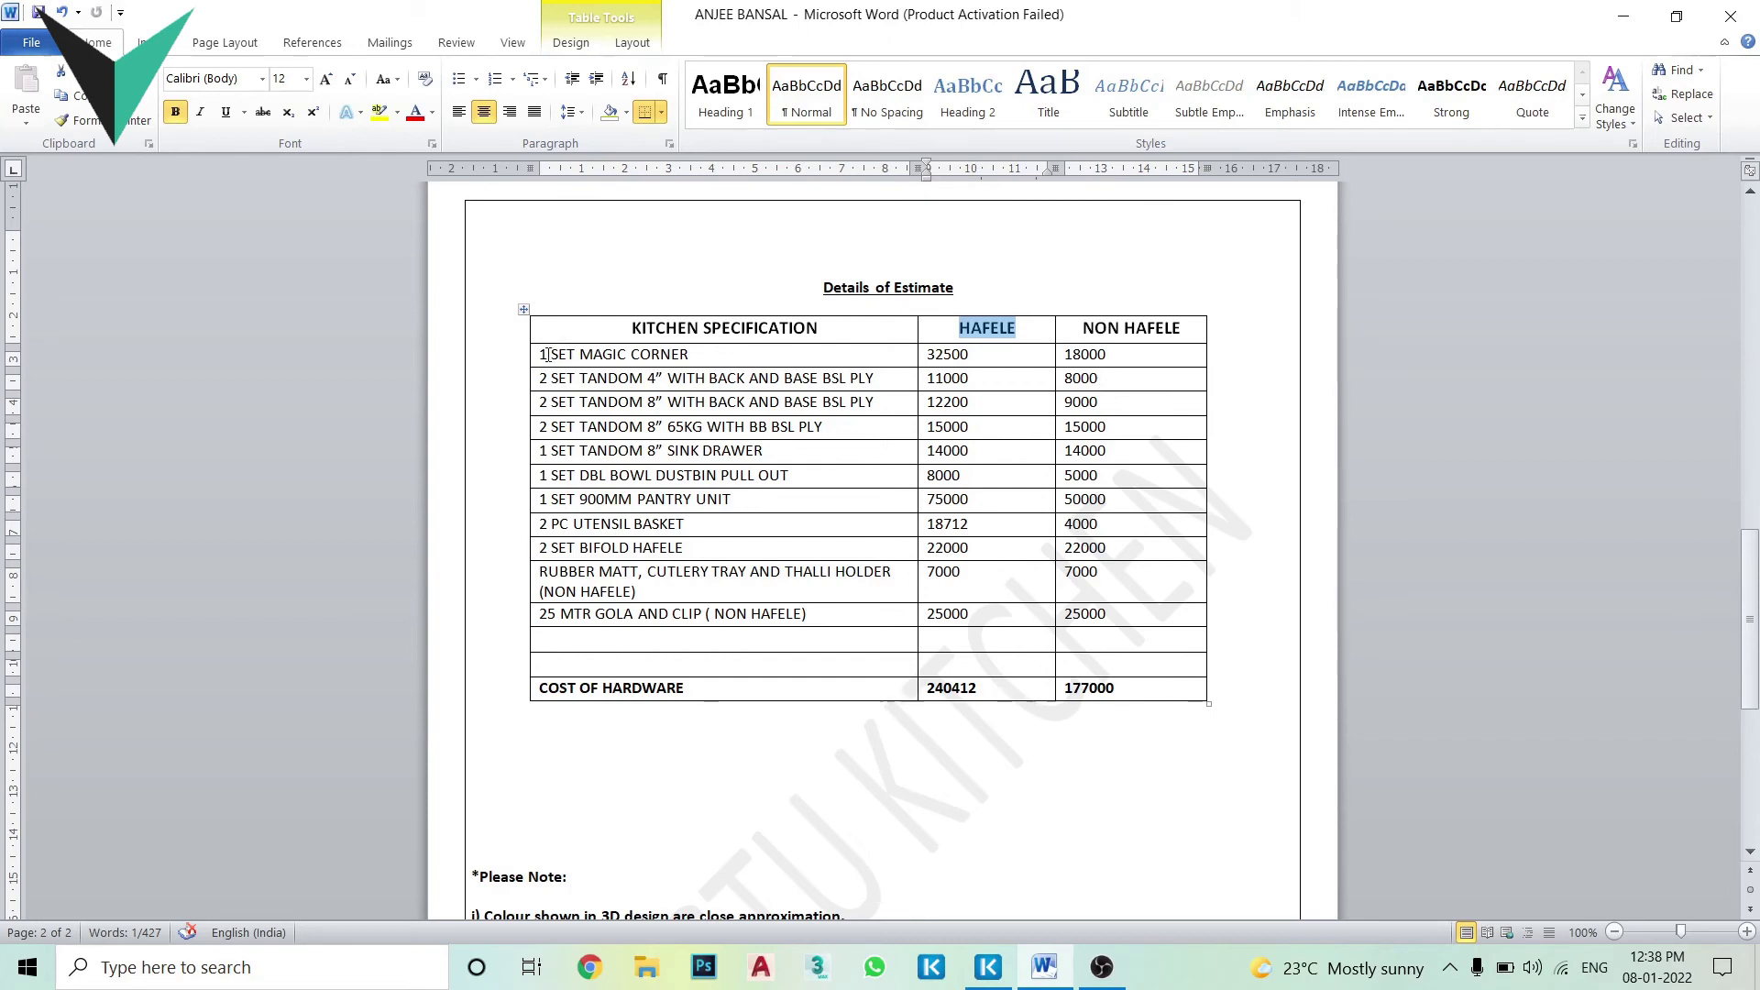
Highlight the MAGIC CORNER, 900MM PANTRY UNIT, RUBBER MATT and GOLA AND CLIP items and prices
drag(551, 354, 688, 355)
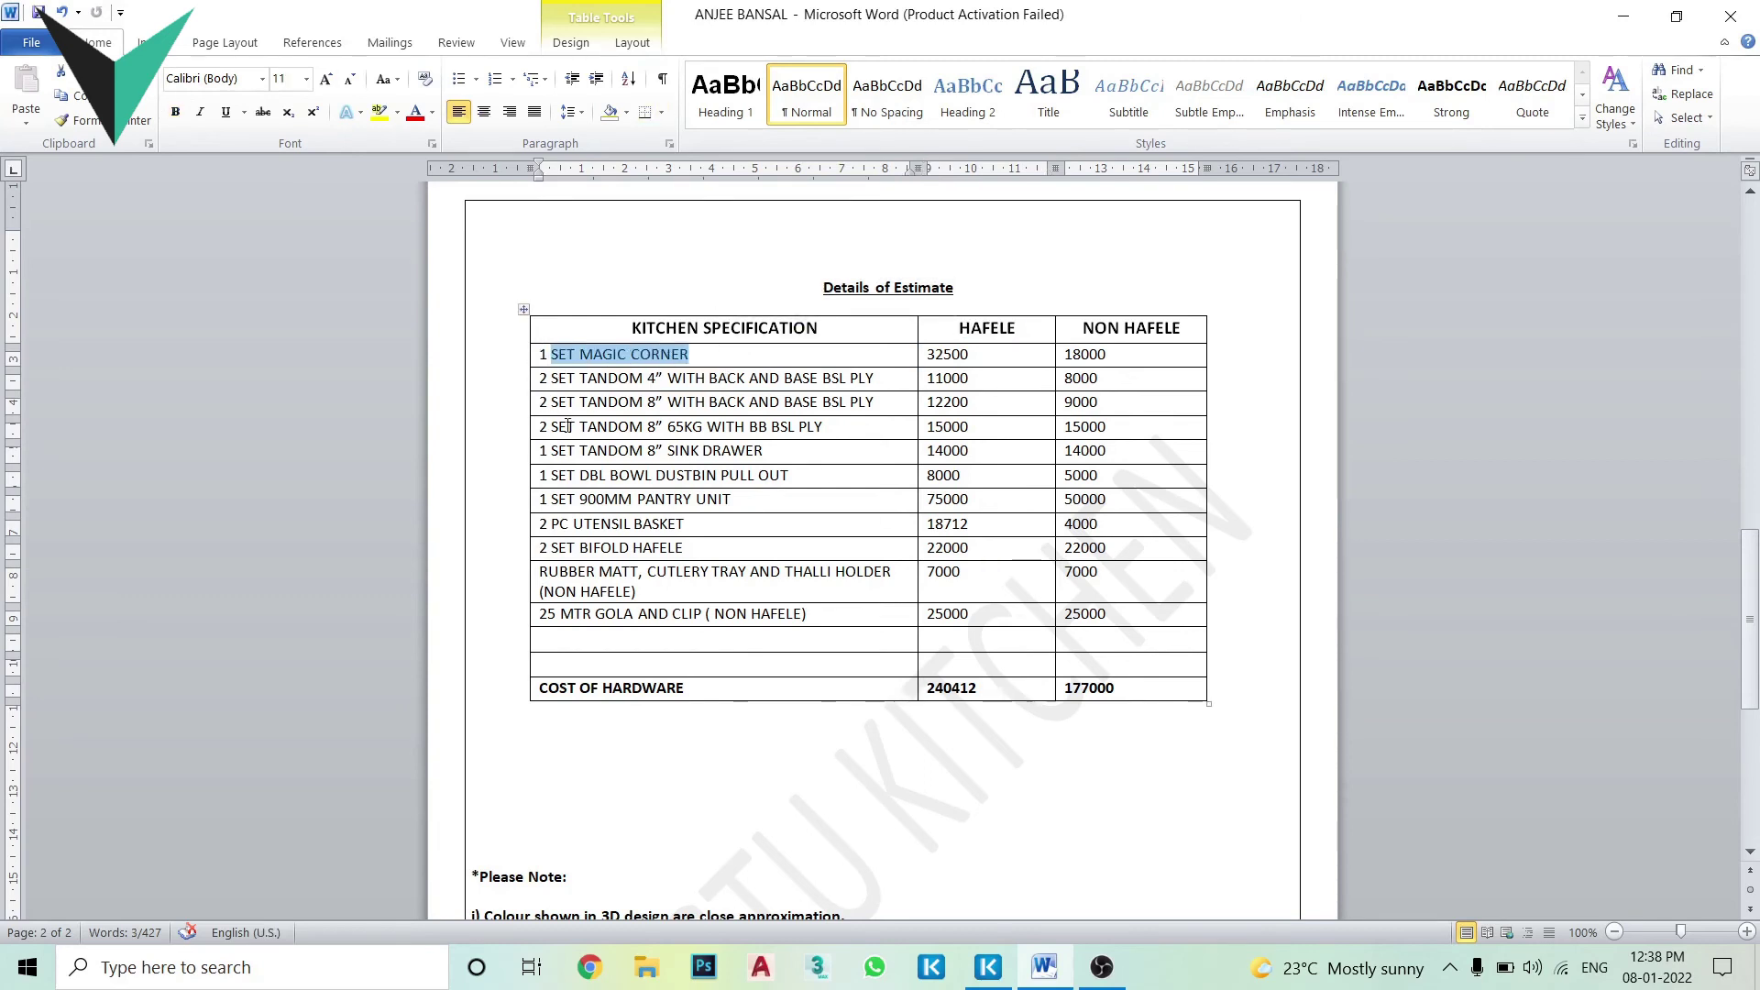
drag(592, 499, 808, 503)
drag(930, 502, 1145, 500)
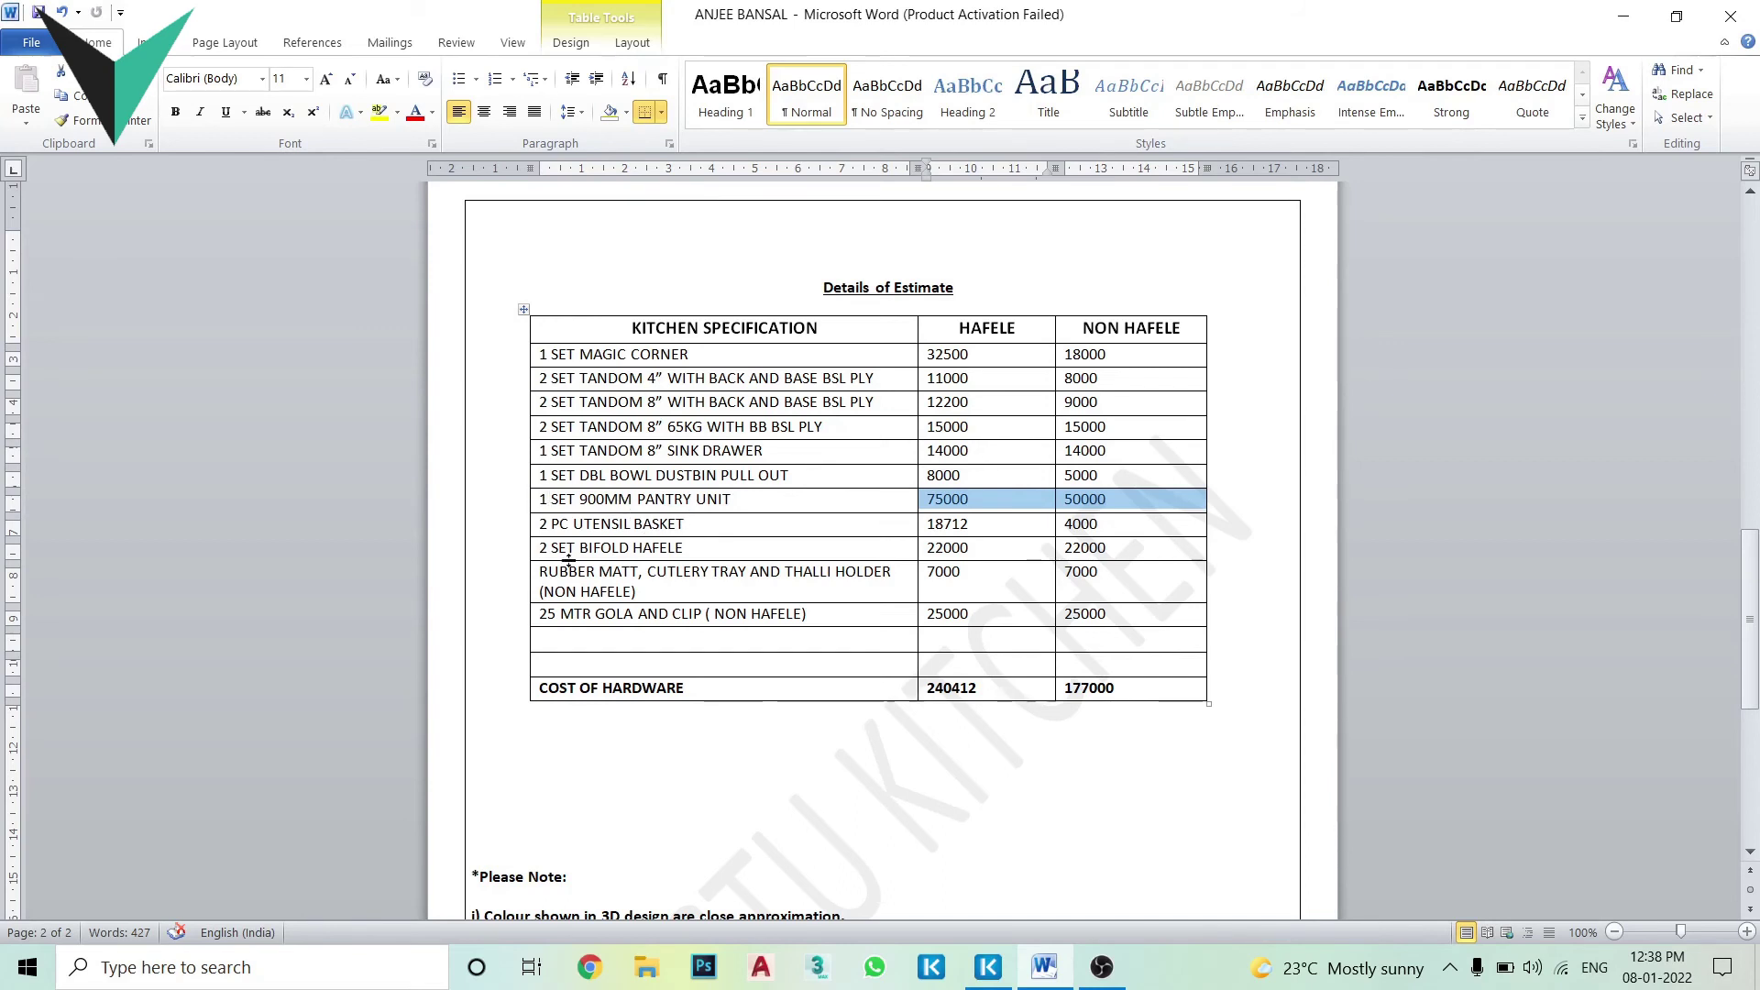
click(541, 572)
drag(541, 571, 1137, 593)
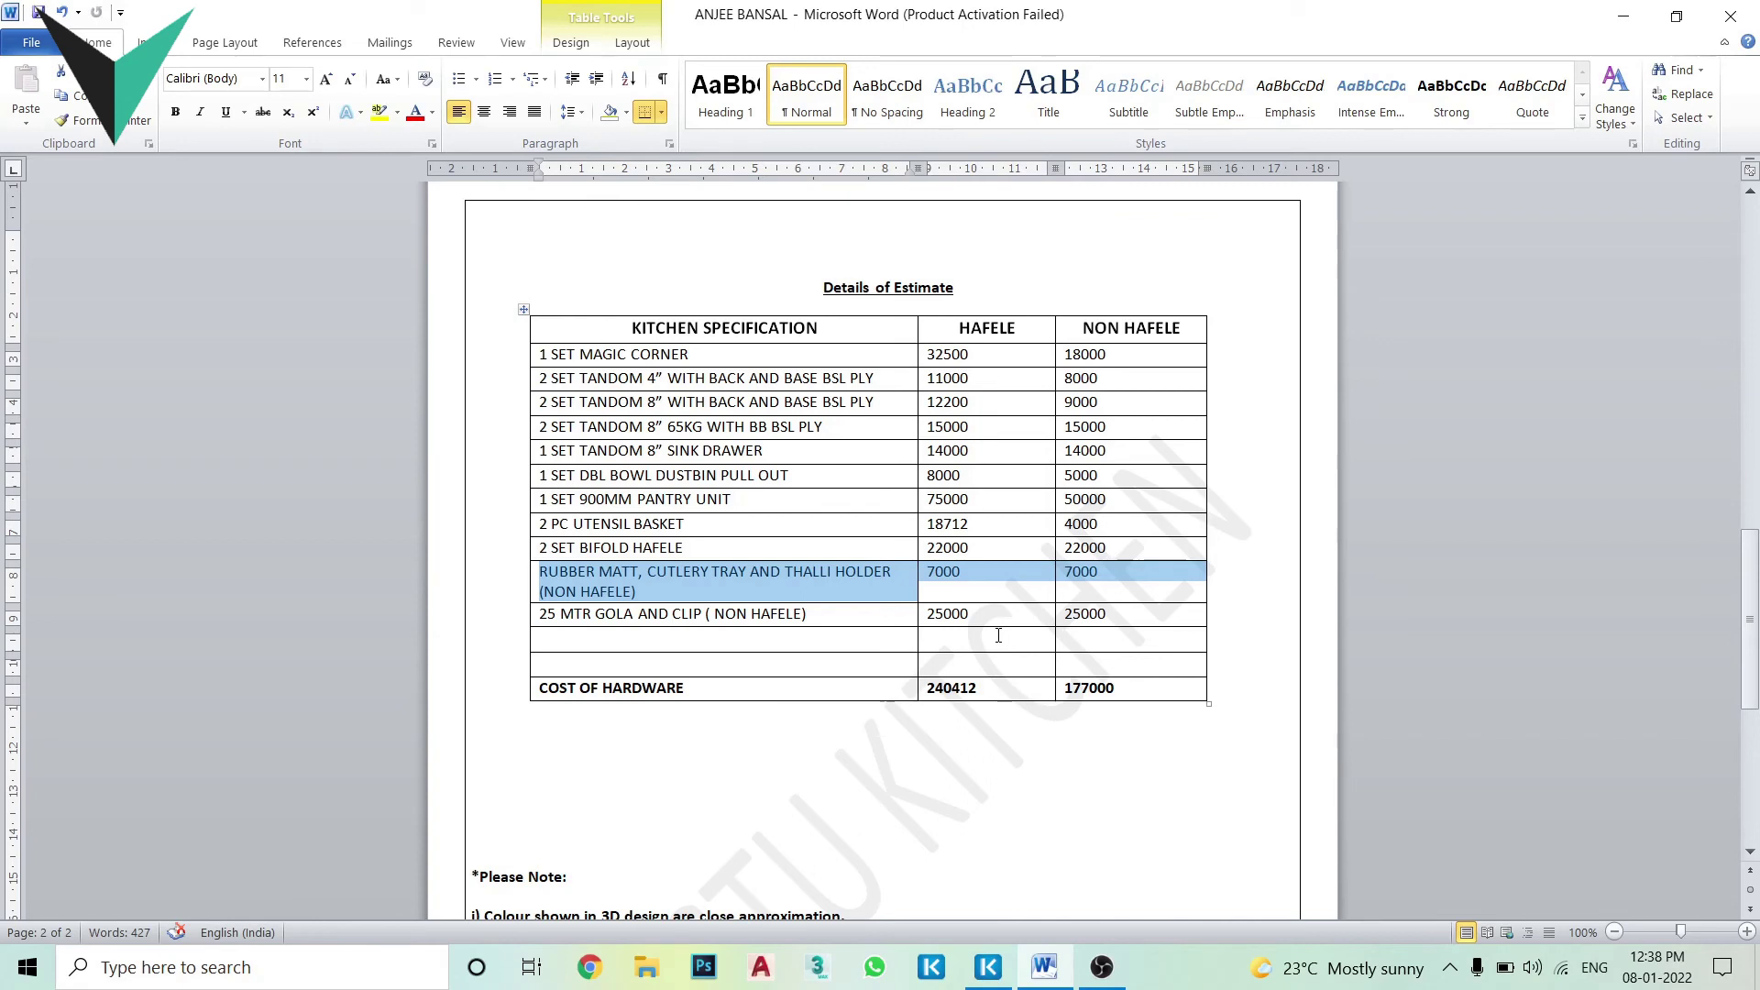
drag(561, 614, 1093, 616)
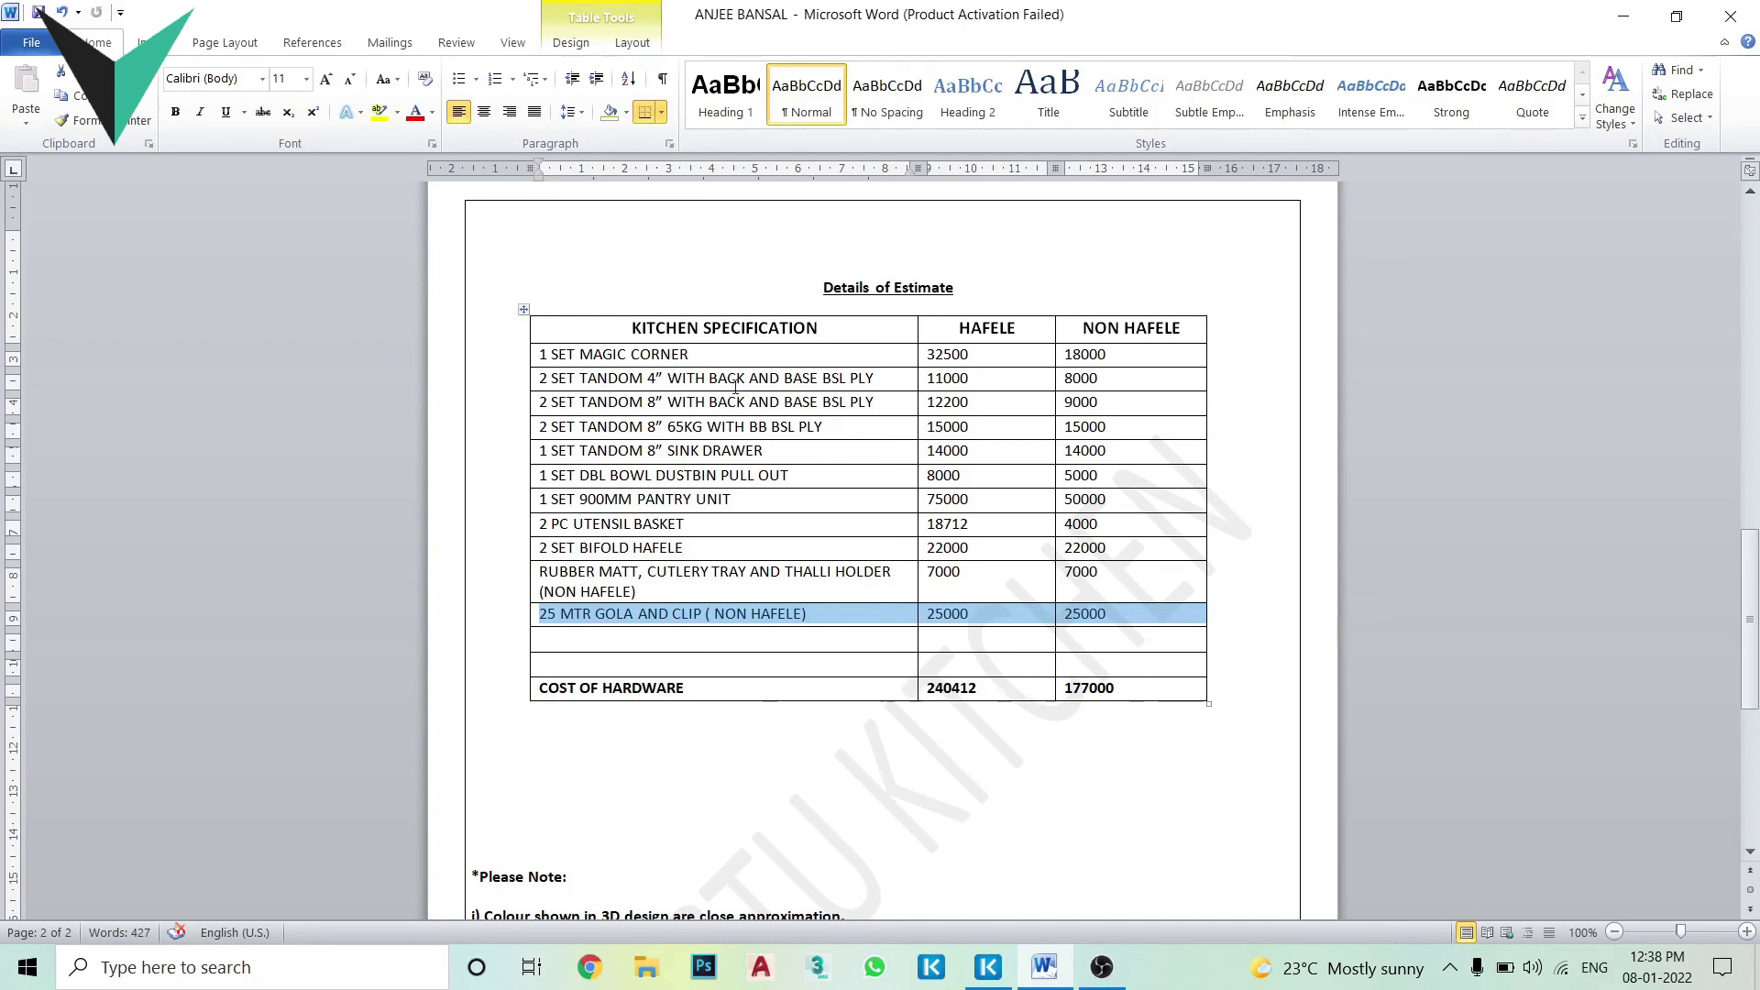
scroll(809, 397, up, 20)
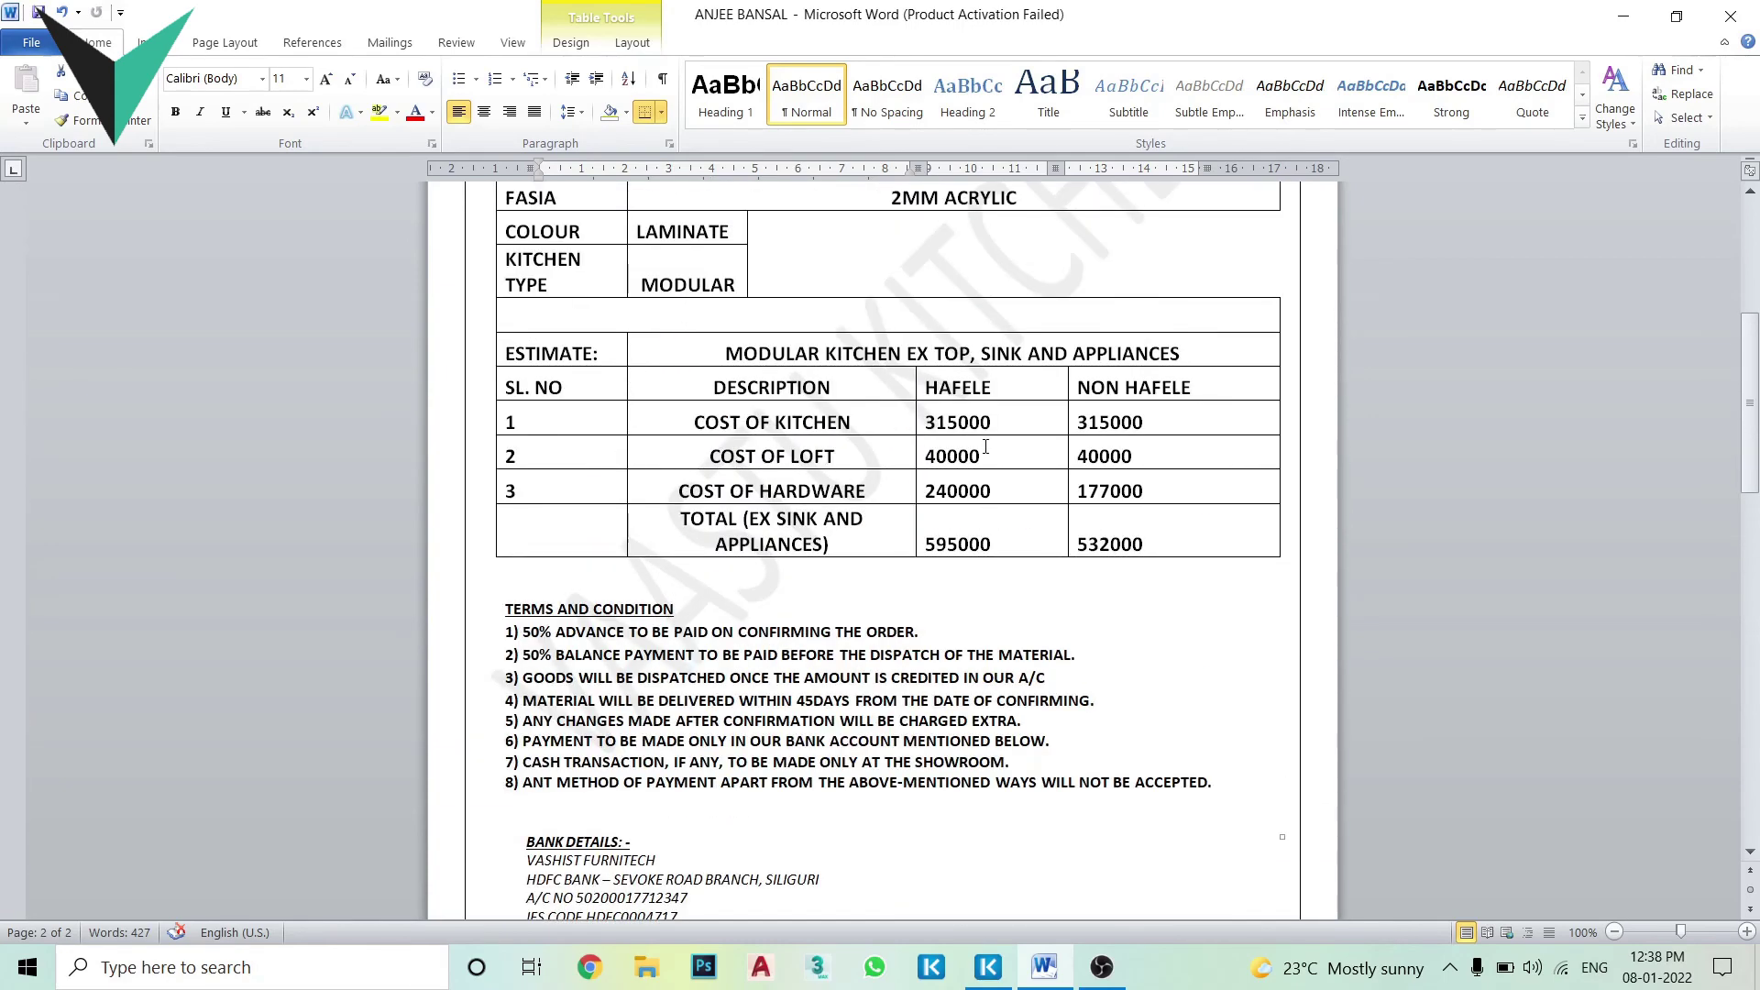
Highlight HAFELE costs 315000, 40000, 240000 and total 595000, then switch back to KD Max
scroll(985, 448, up, 1)
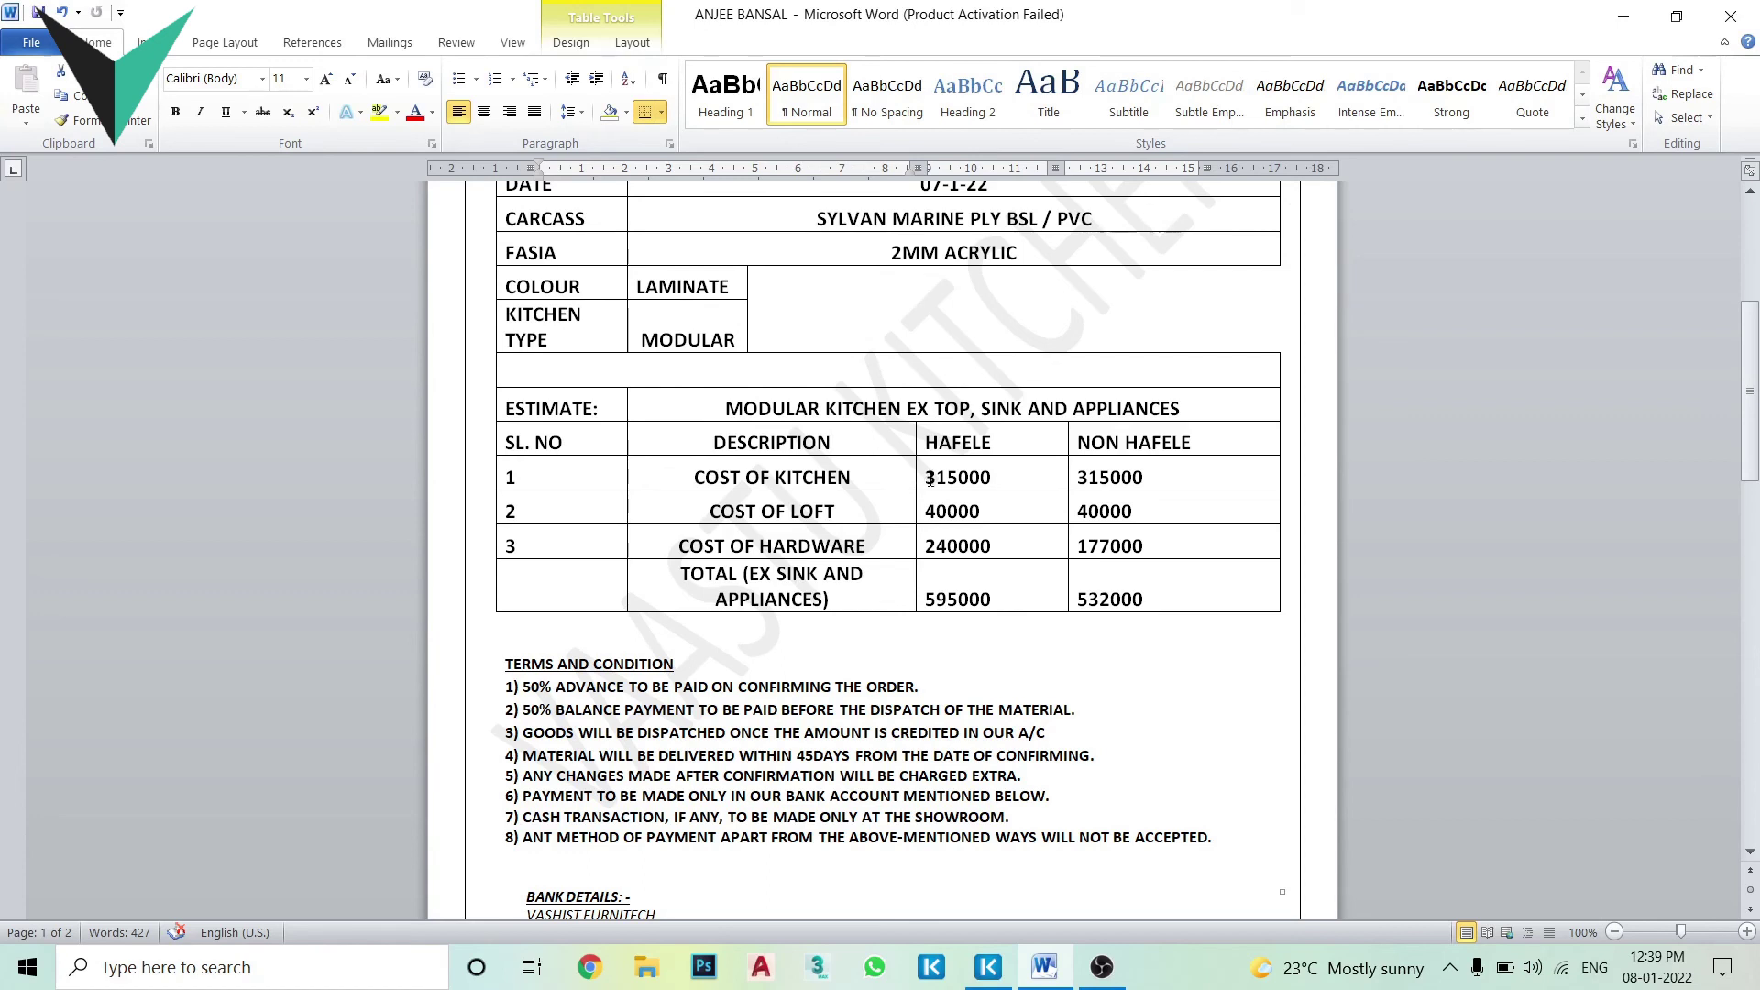
drag(925, 478, 991, 477)
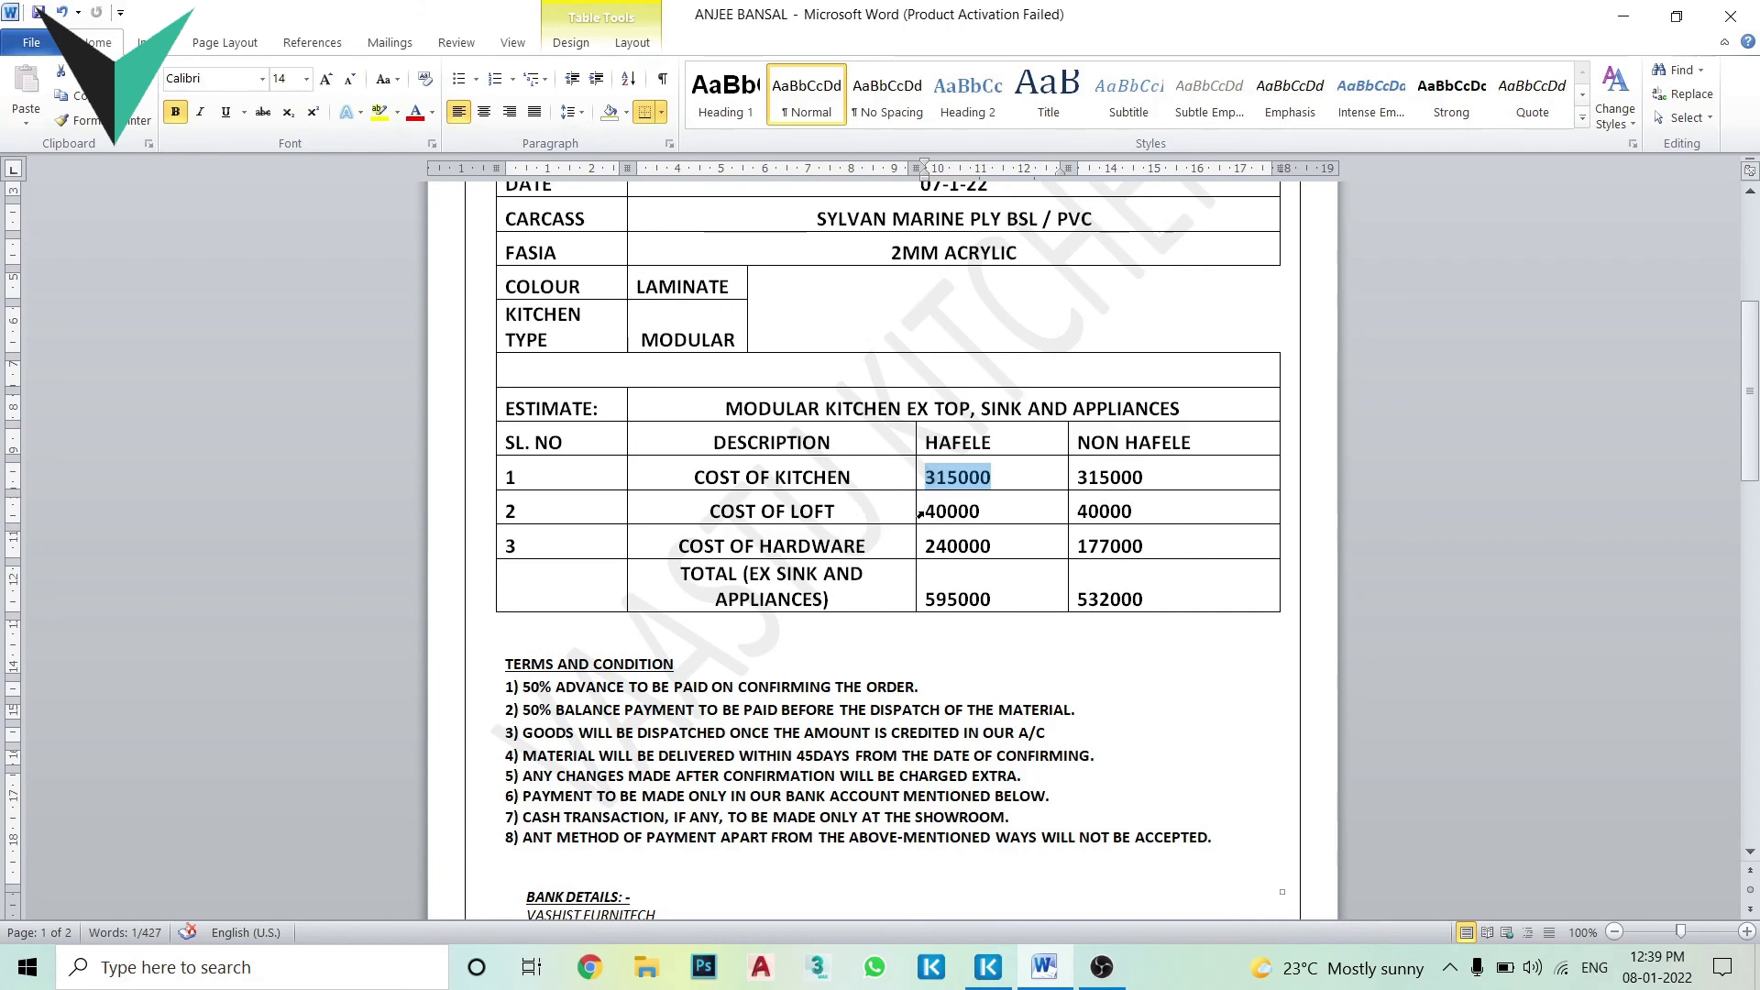
drag(927, 511, 1012, 502)
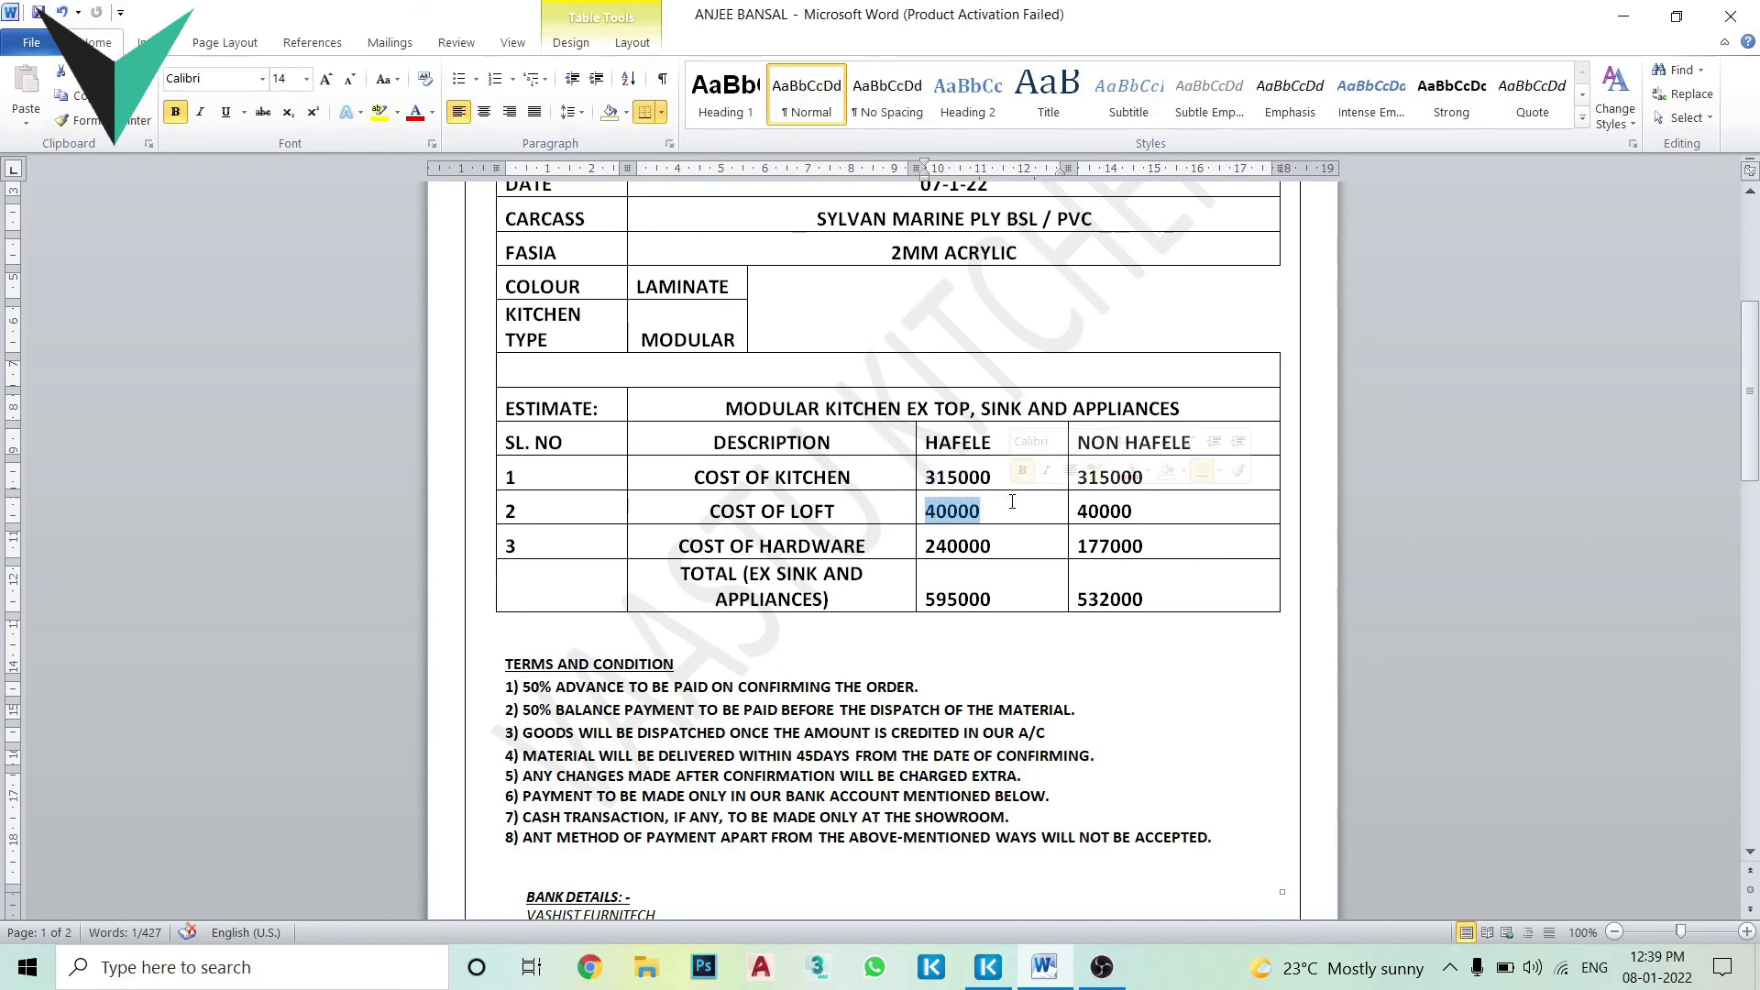
drag(927, 548, 1197, 547)
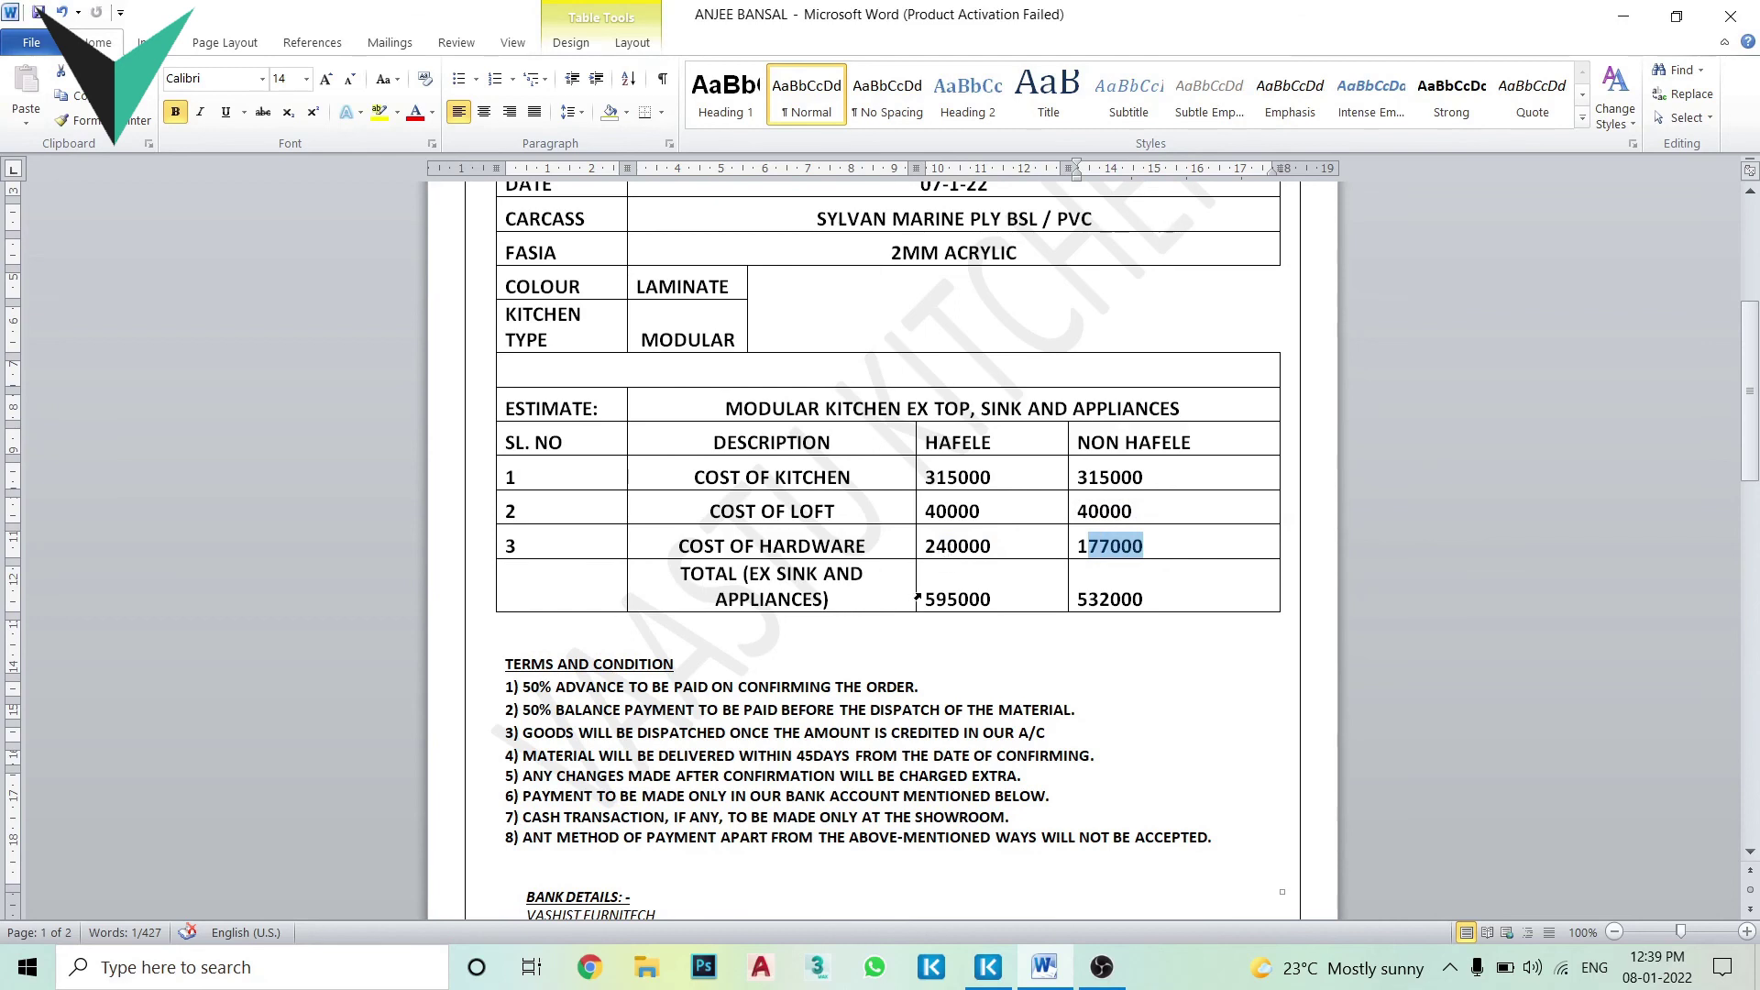
drag(923, 598, 1004, 597)
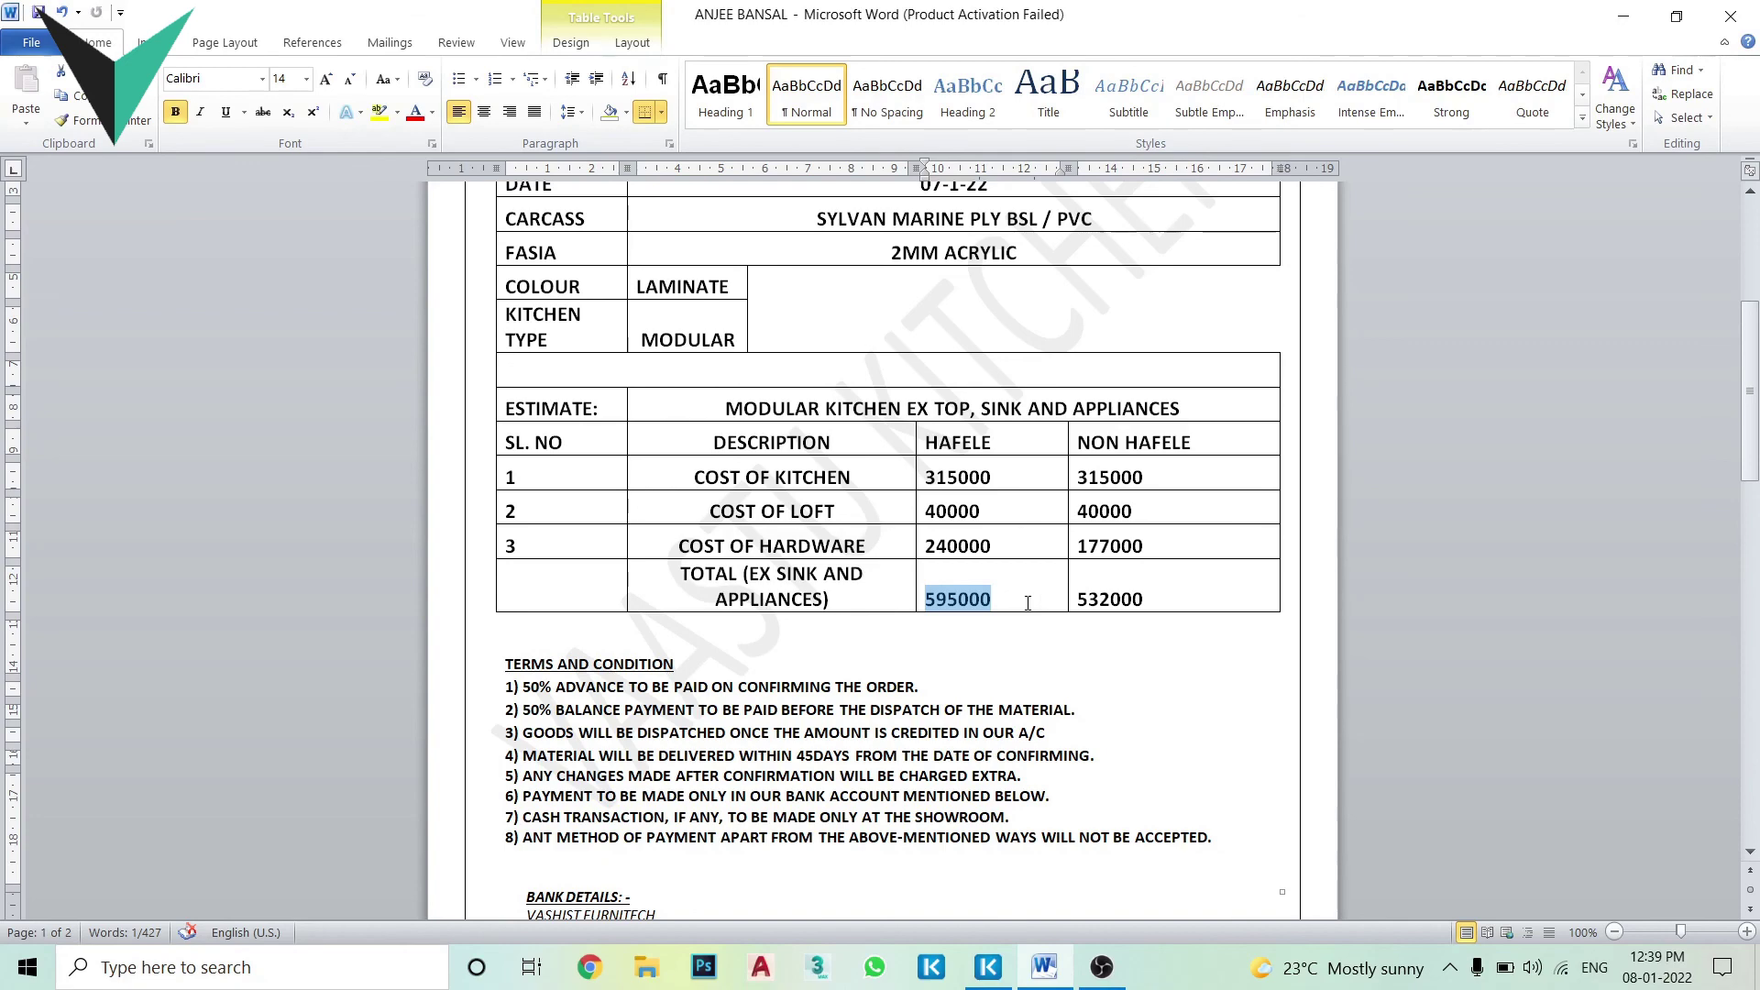
click(988, 967)
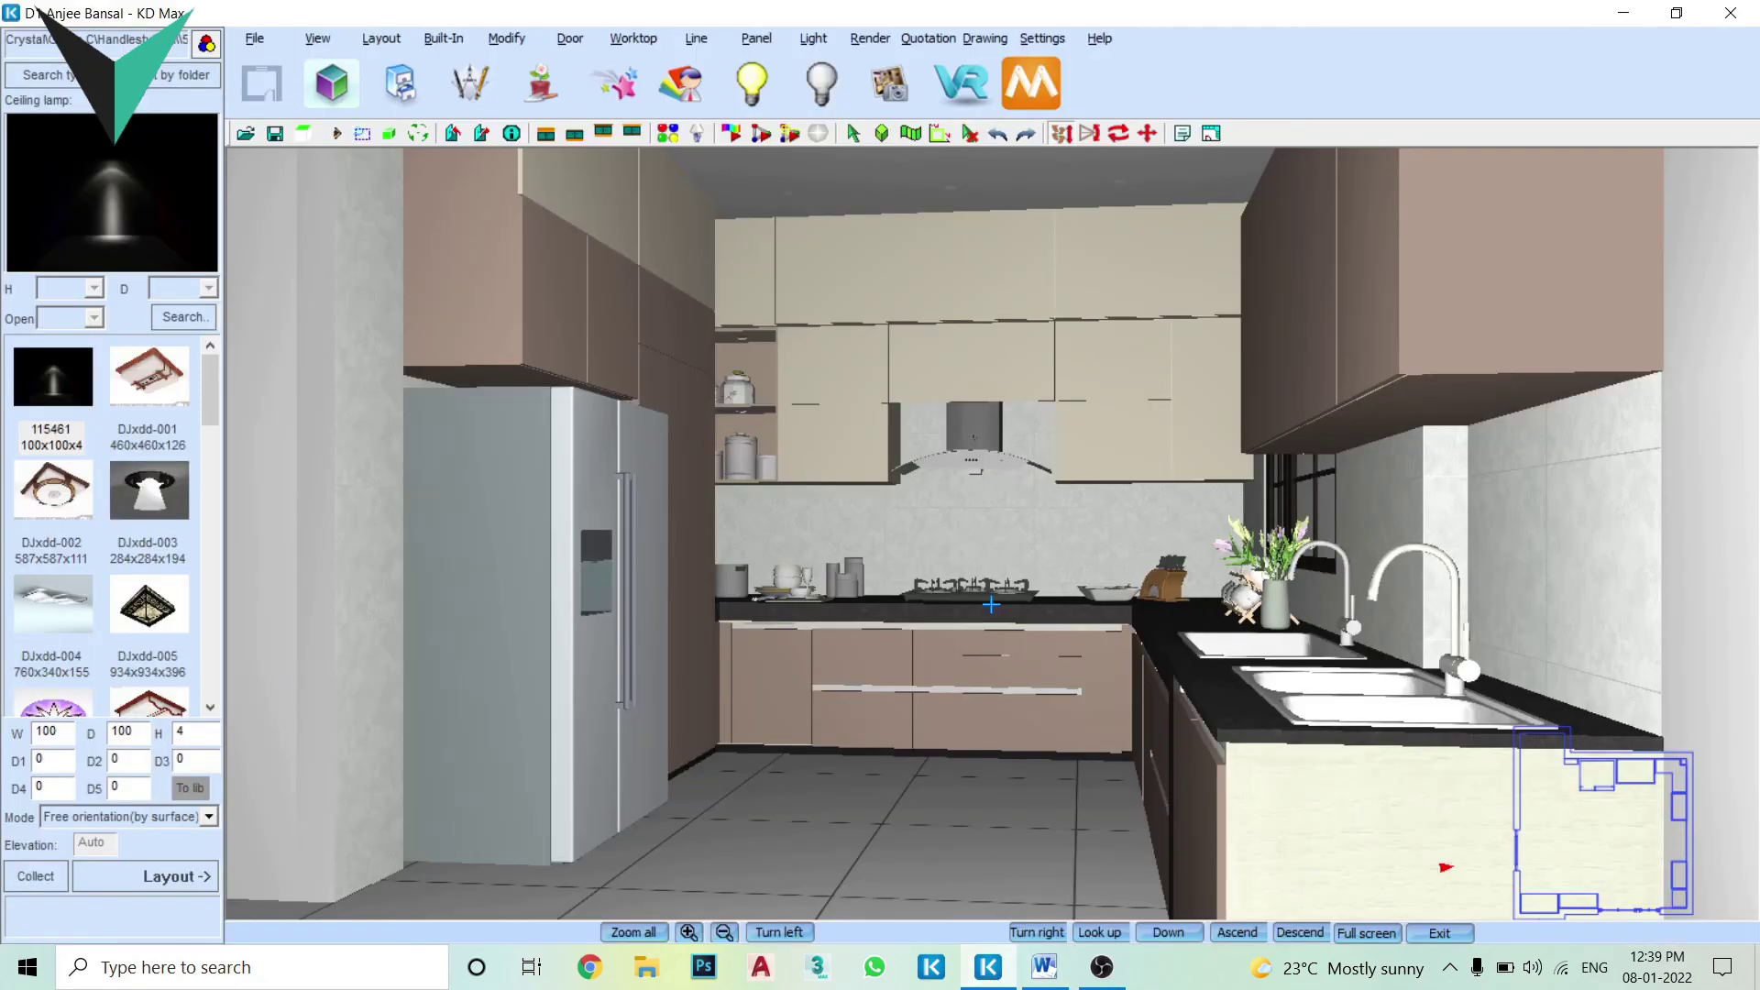